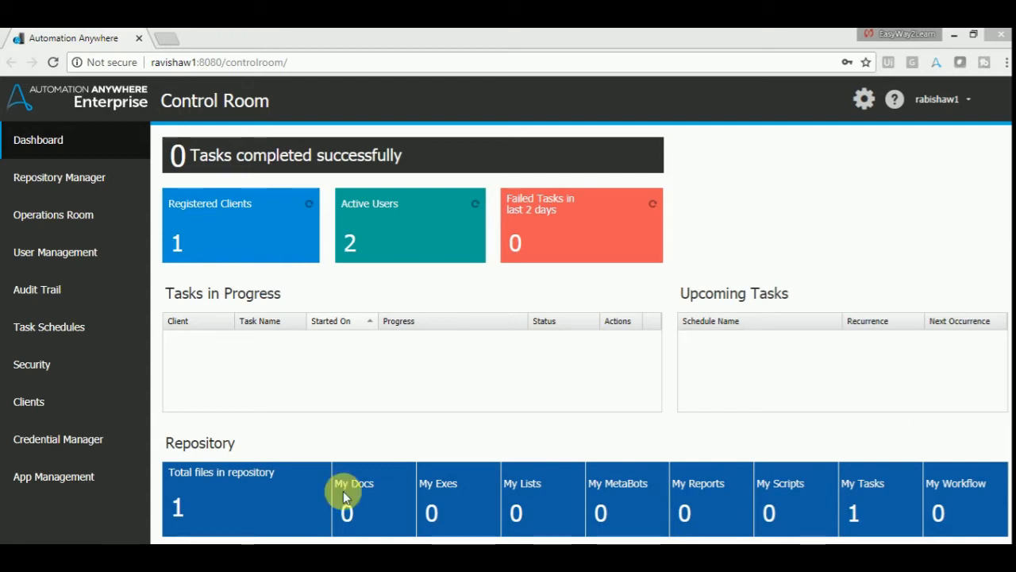
- Glance at the settings and Repository Manager, ending on the Operations Room's Tasks in Progress page
left_click(863, 100)
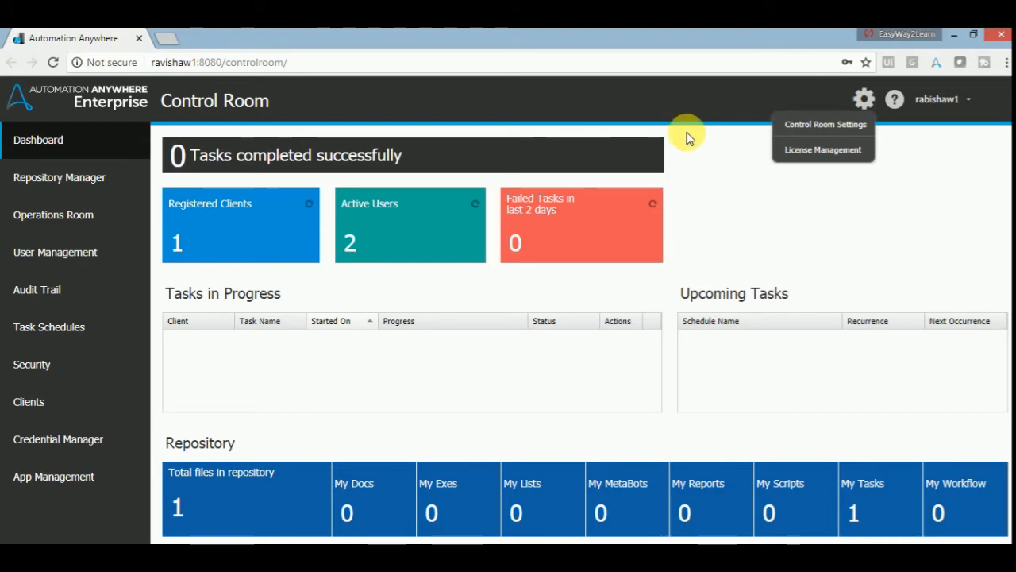
left_click(70, 143)
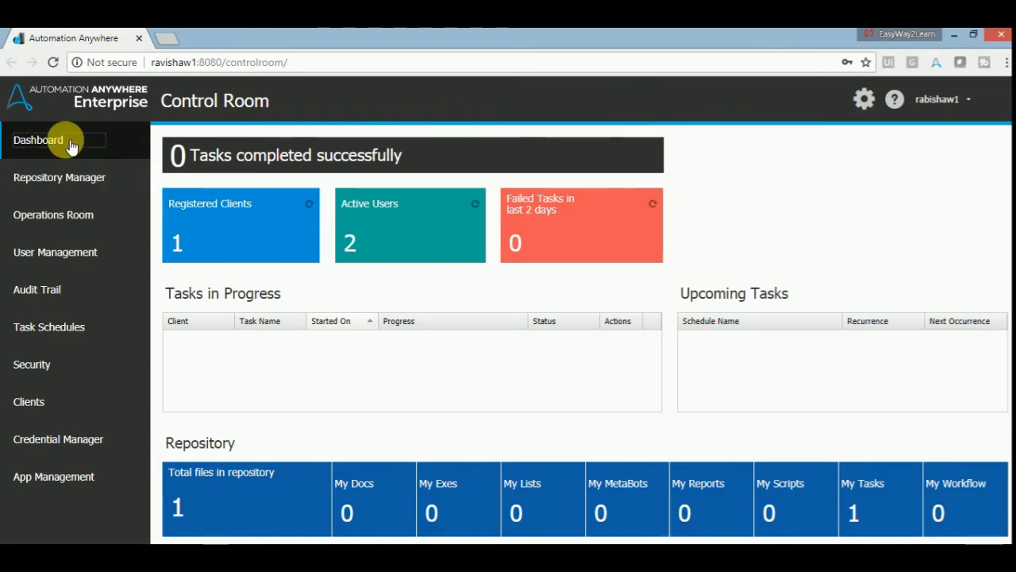
left_click(89, 180)
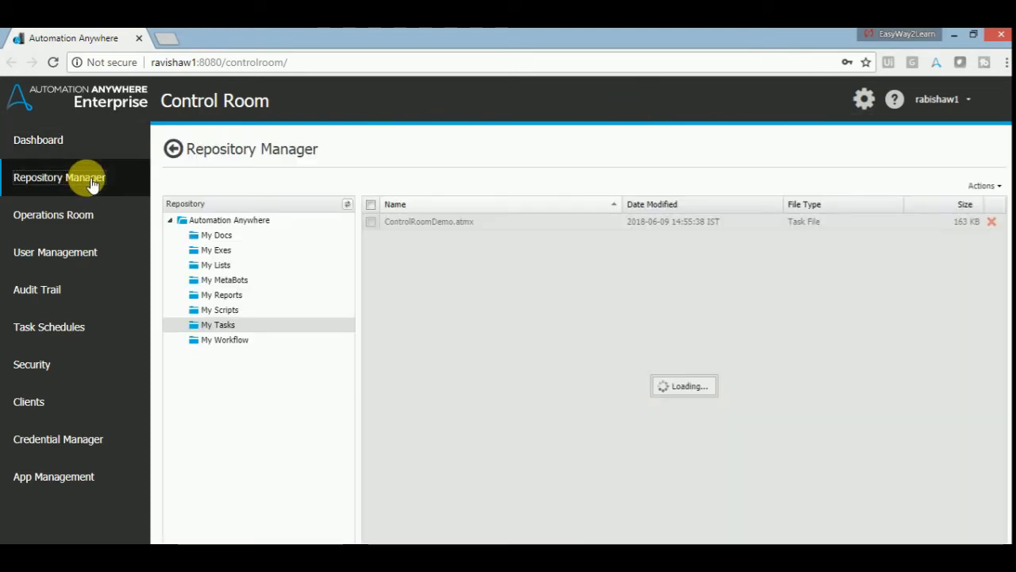
left_click(86, 215)
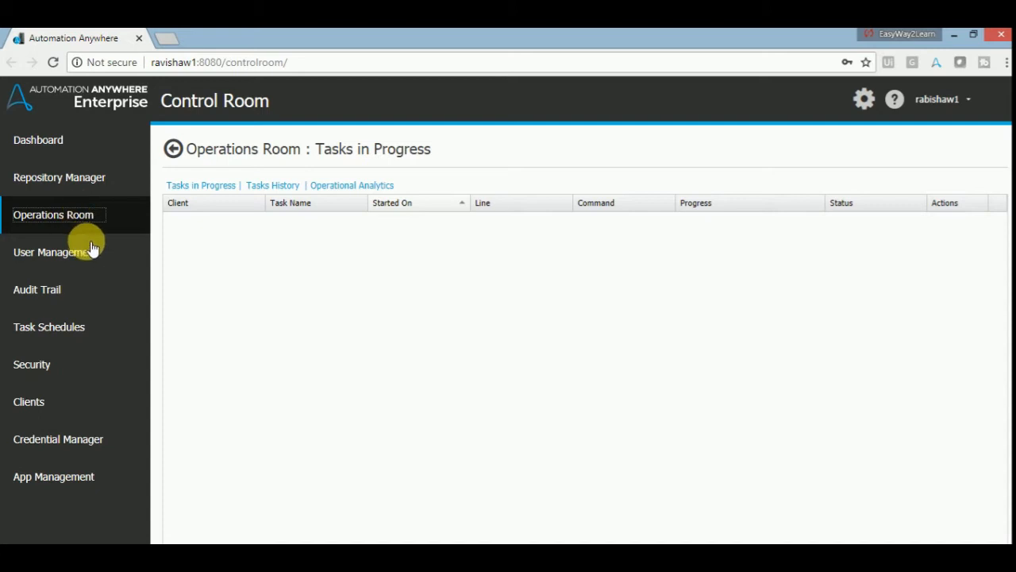
- Show the User Management list with its one Basic-role, Development-licence user
left_click(93, 256)
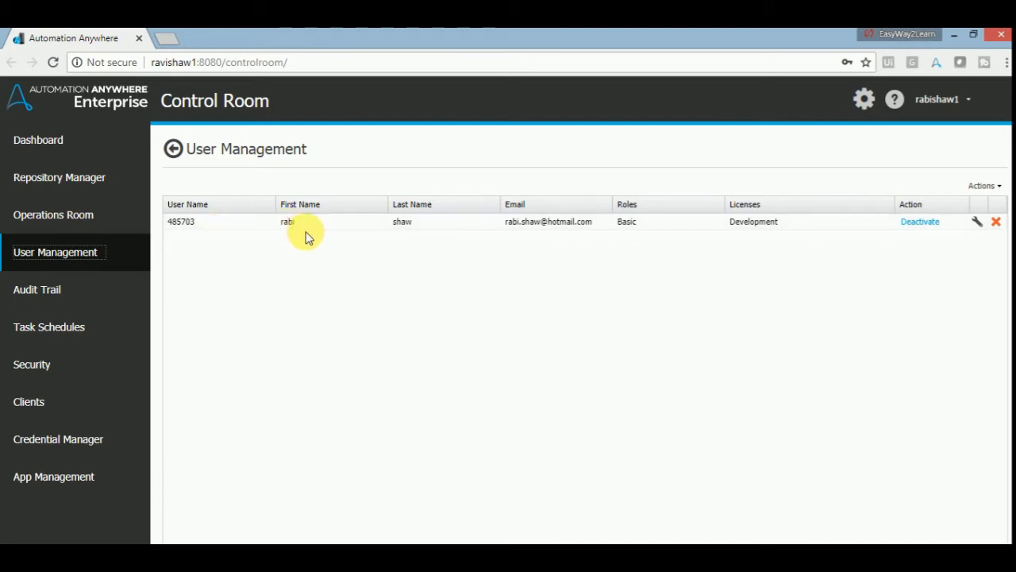
- Review the existing user's e-mail, role and licence, and try deactivating that user
left_click(548, 228)
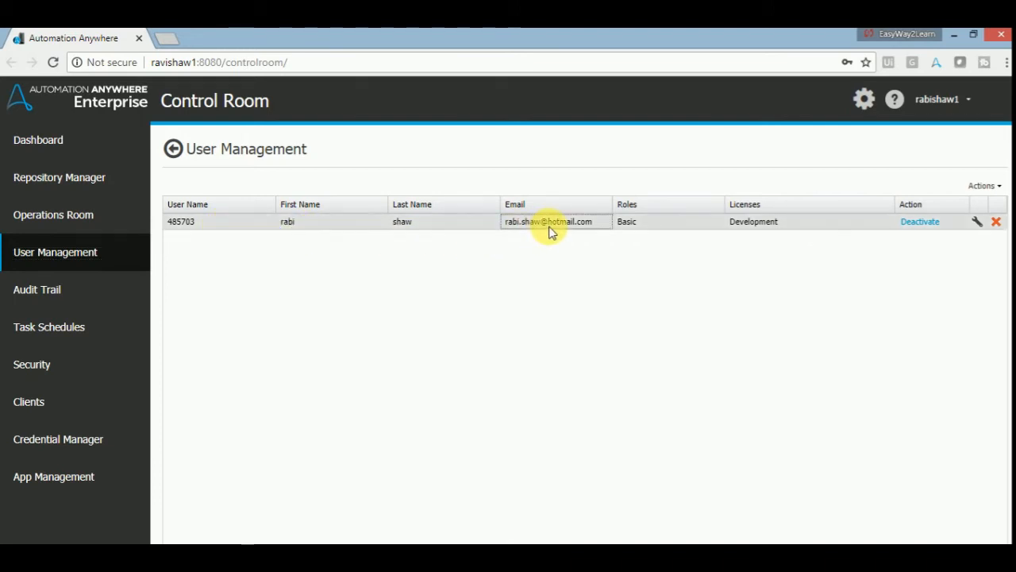
left_click(637, 226)
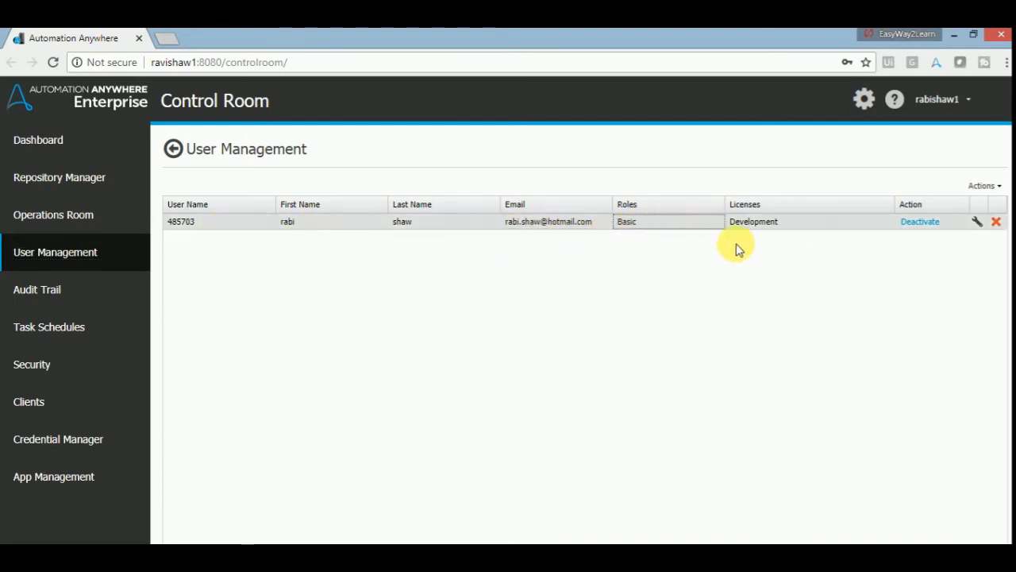
left_click(772, 227)
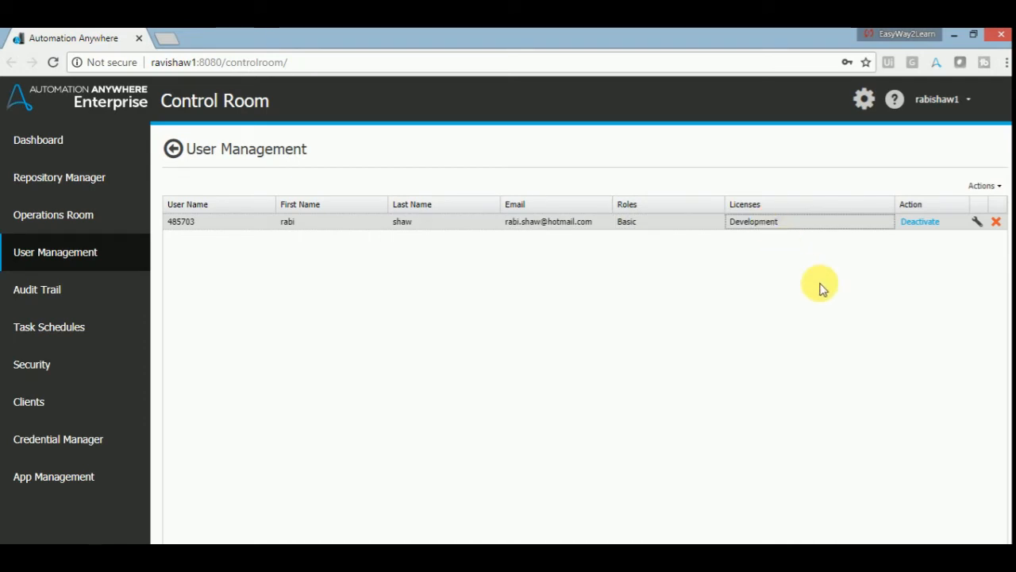
left_click(919, 222)
left_click(919, 222)
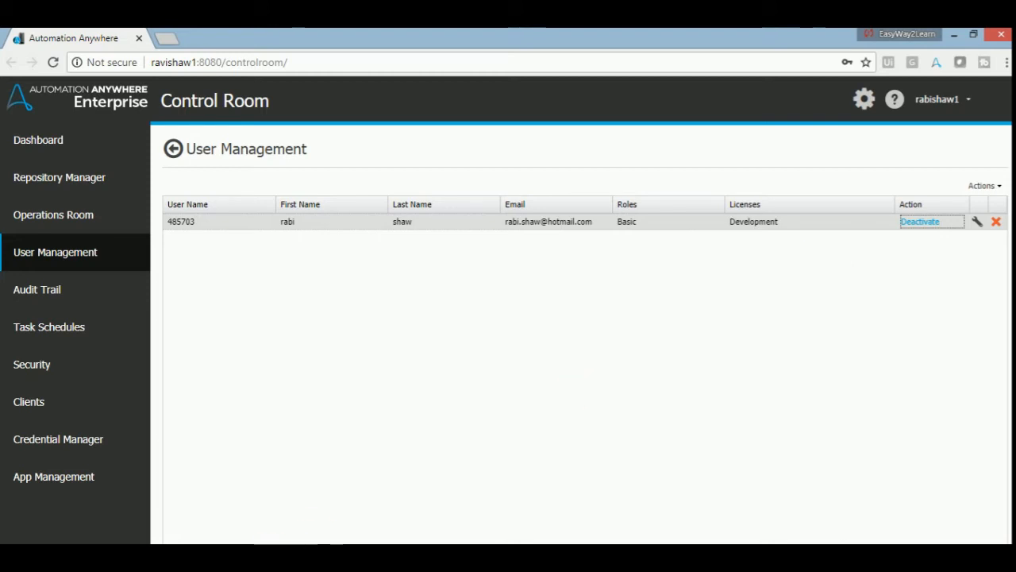
- Check the Enterprise Client, cancel deleting the existing user, and show the user Actions menu
left_click(288, 557)
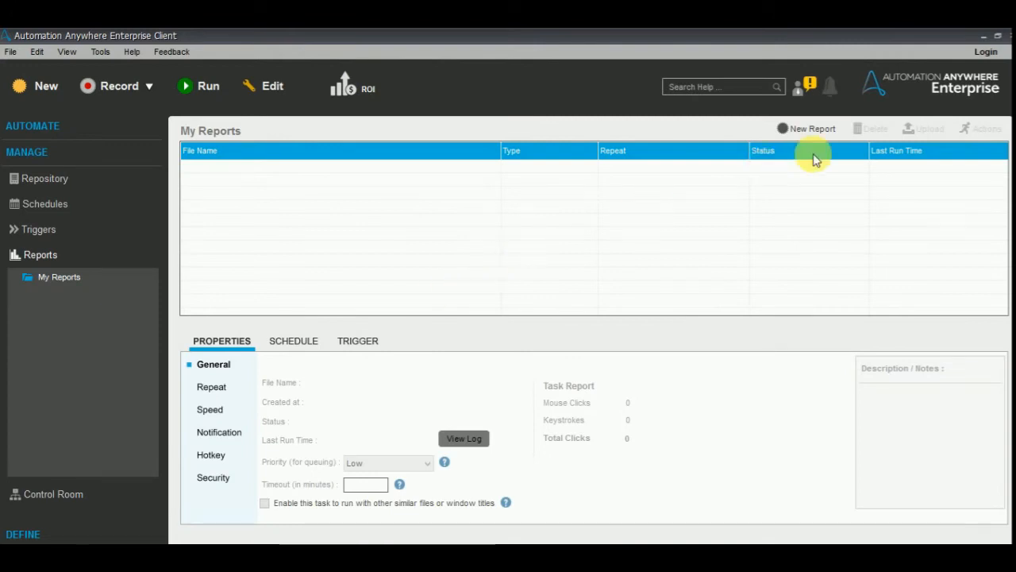
left_click(983, 40)
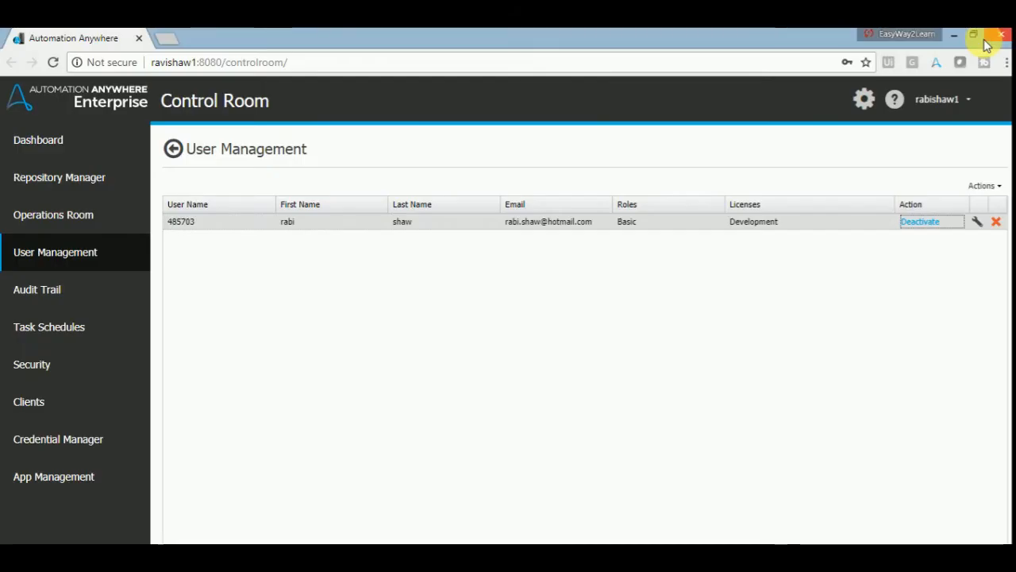
left_click(996, 223)
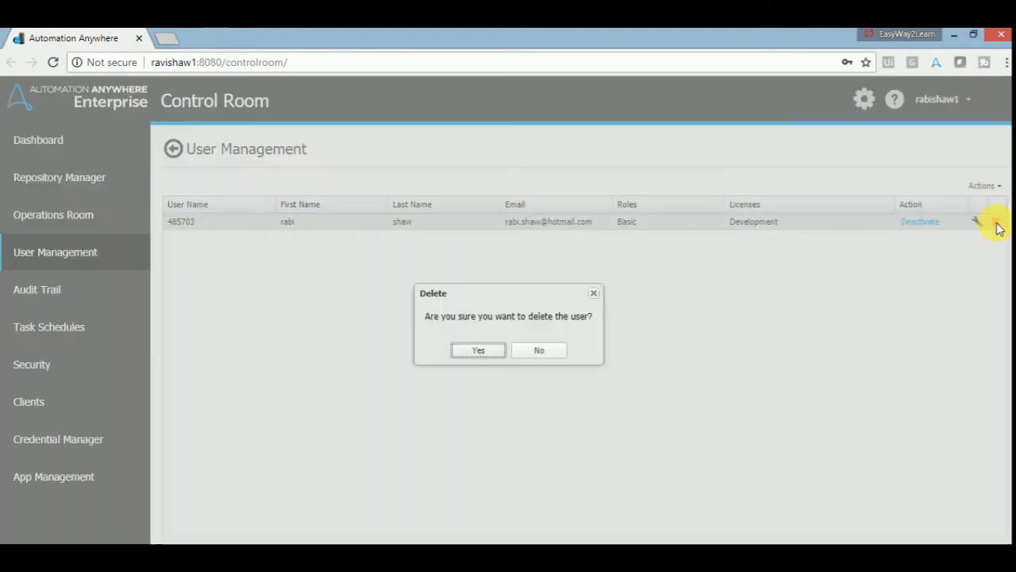
left_click(539, 352)
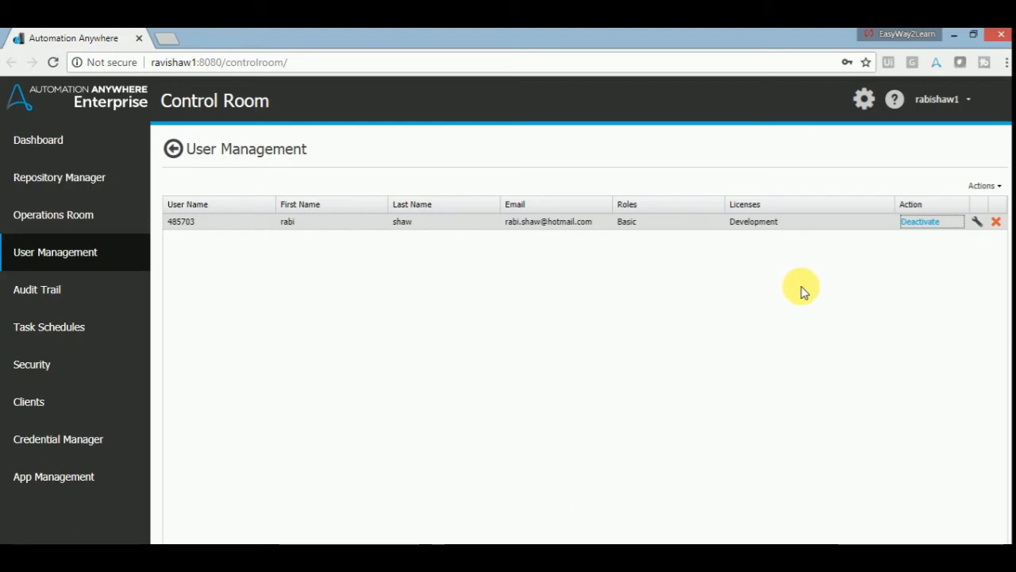
left_click(1002, 188)
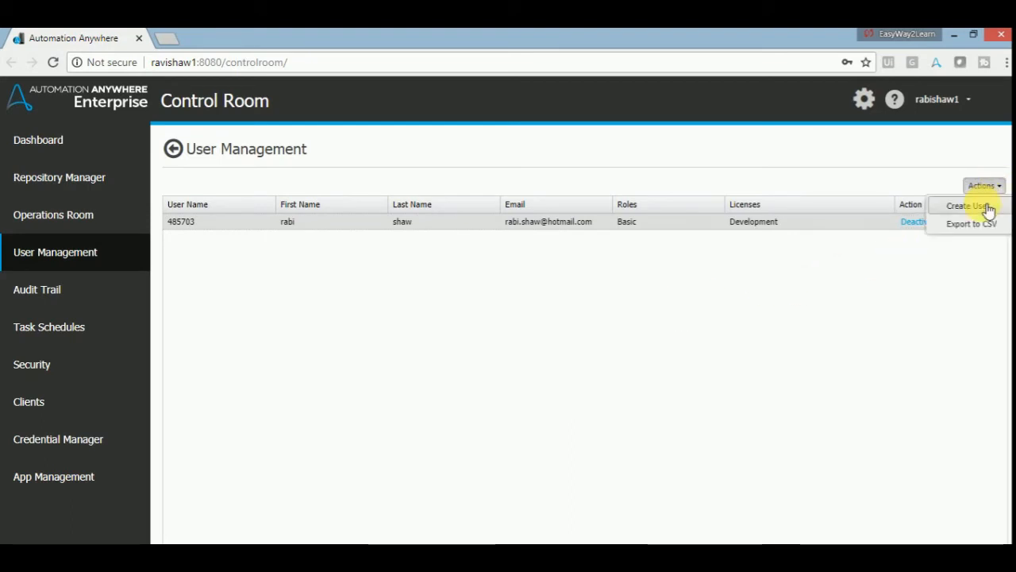
- Start a new user, filling in the user name, first name, last name and e-mail, then list the roles
left_click(968, 206)
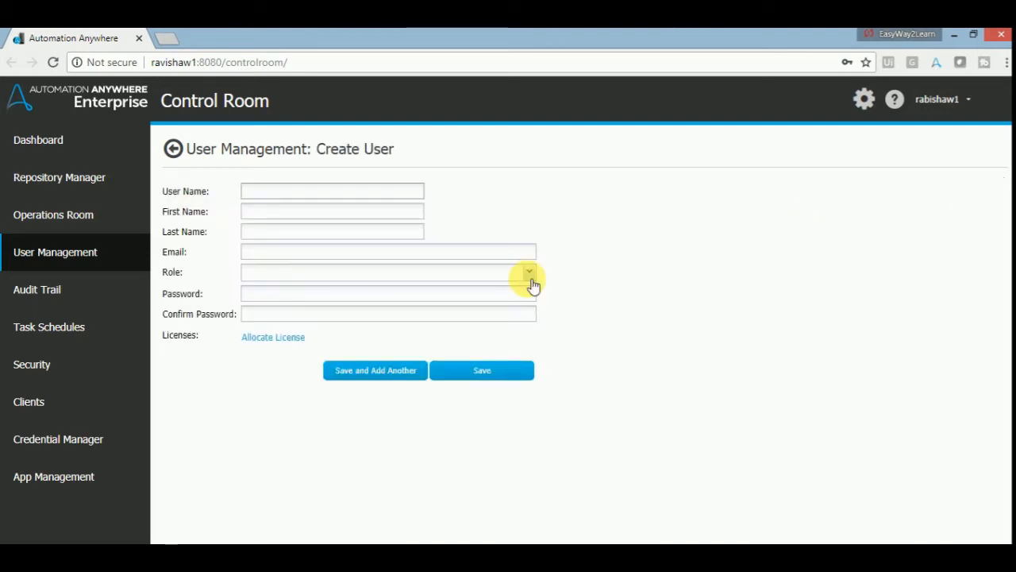
type("SmithJohn")
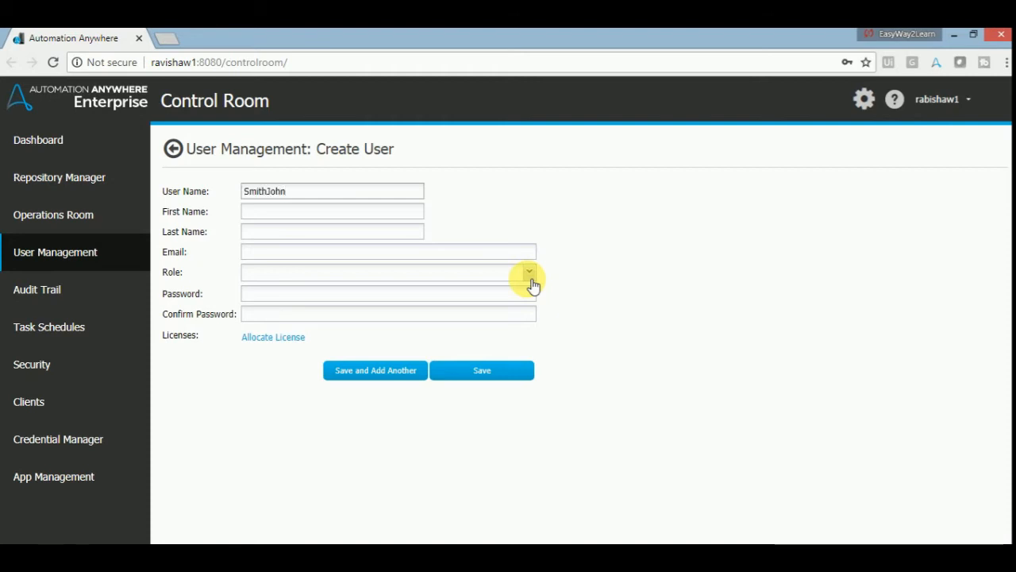
key("Tab")
type("Smi")
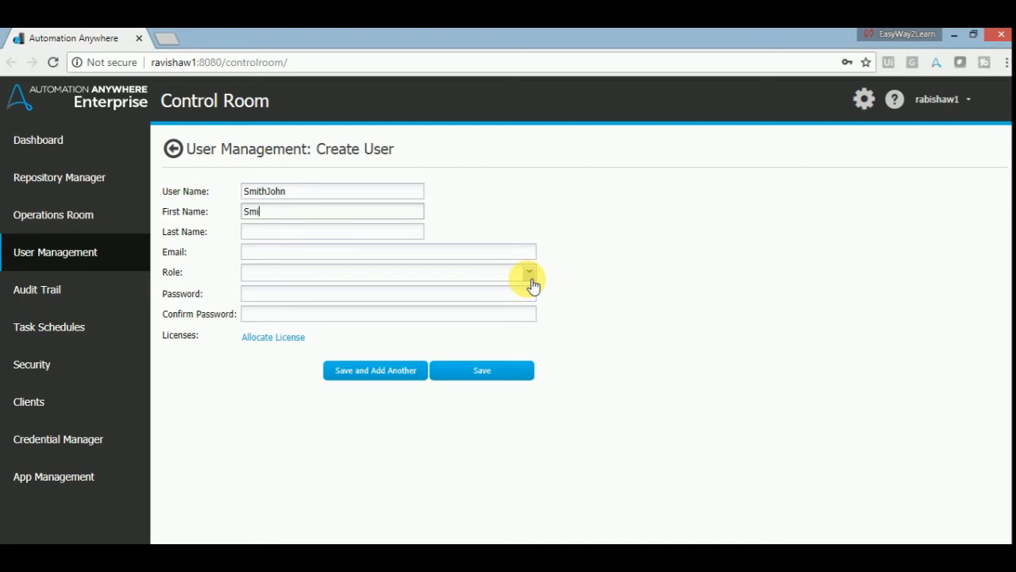
type("th")
key("Tab")
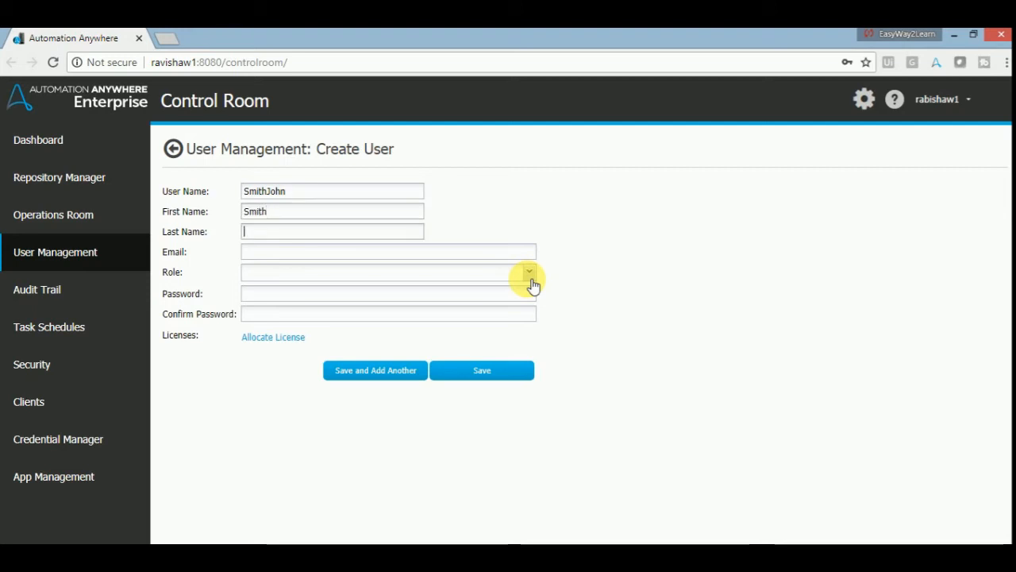
type("John")
key("Tab")
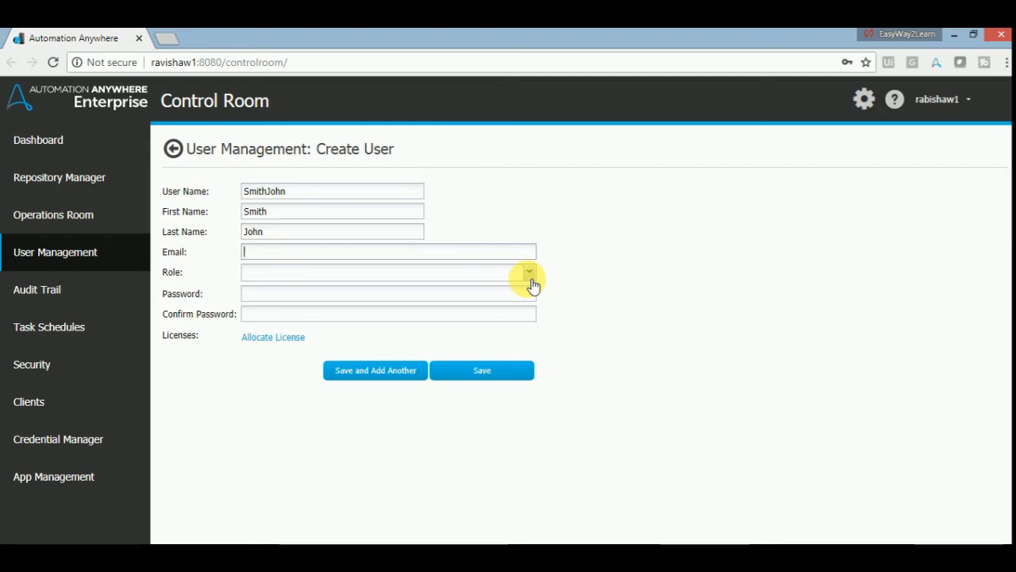
type("john")
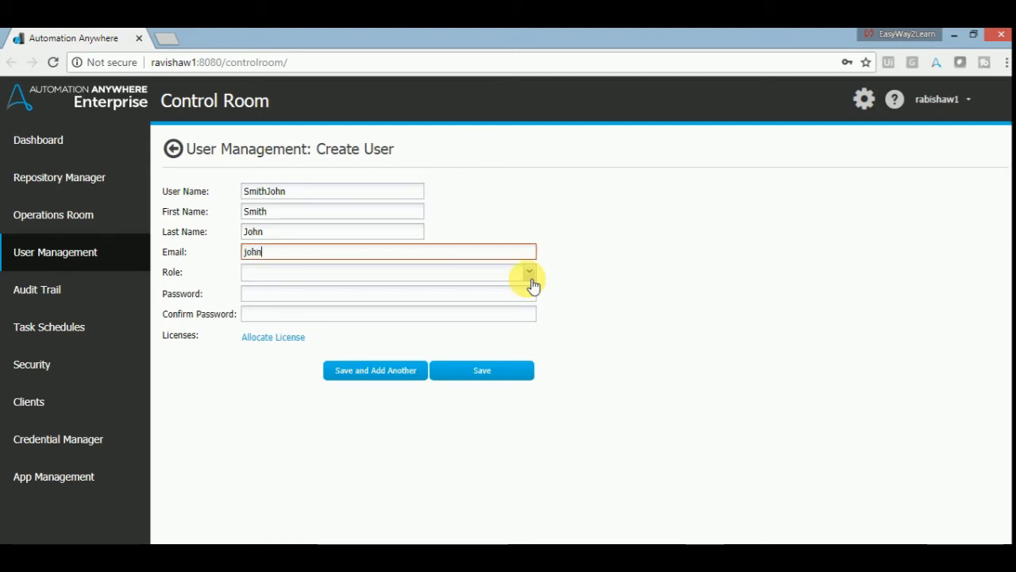
type(".smith@abc")
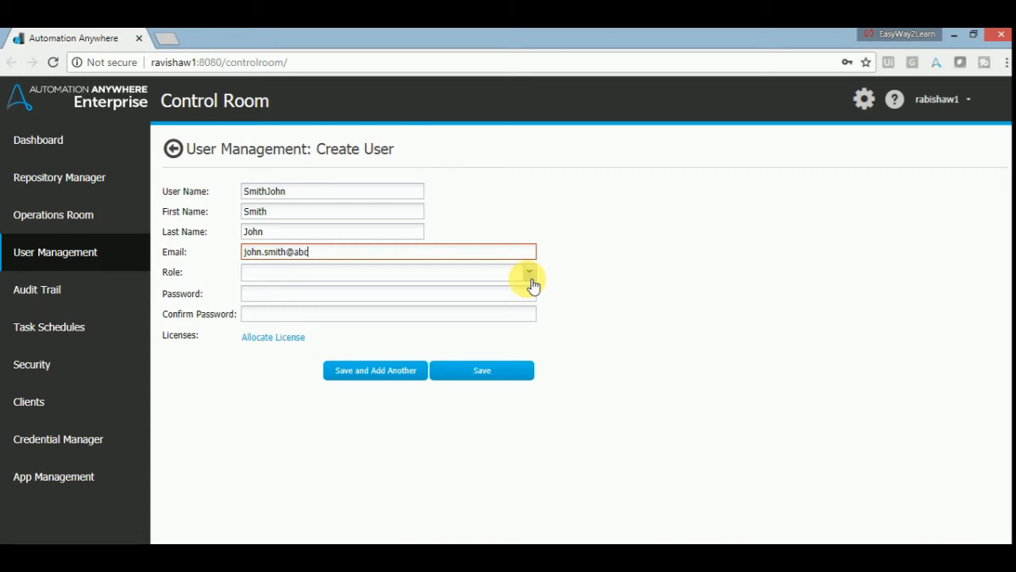
type(".com")
left_click(531, 278)
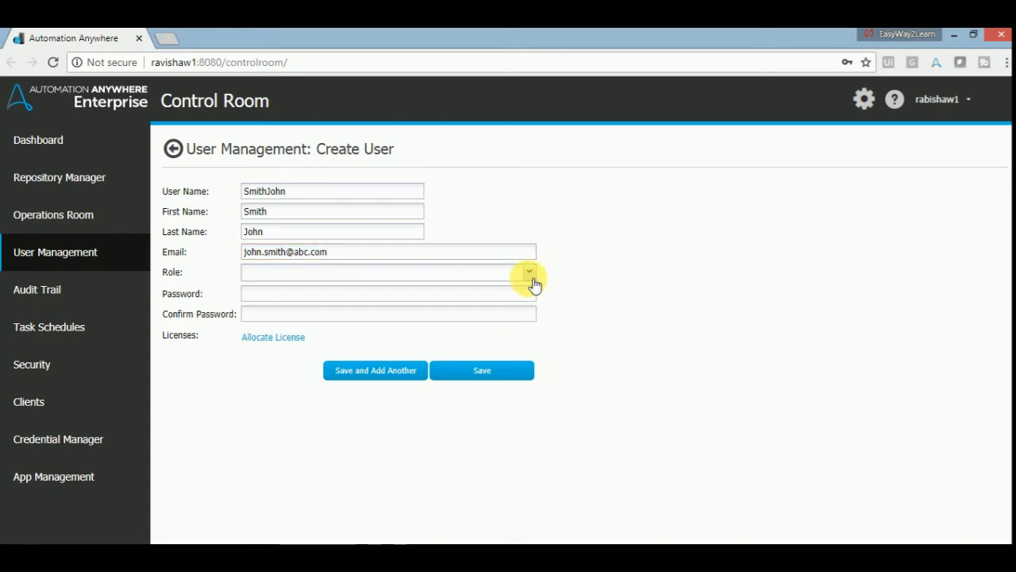
left_click(532, 274)
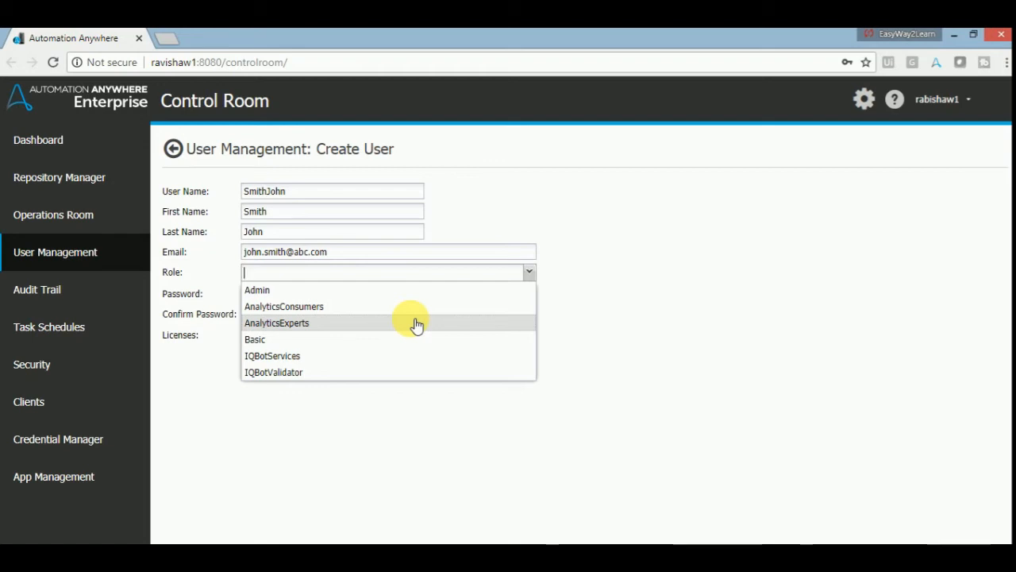
- Assign the Basic role and enter a matching five-character password in both password fields
left_click(339, 347)
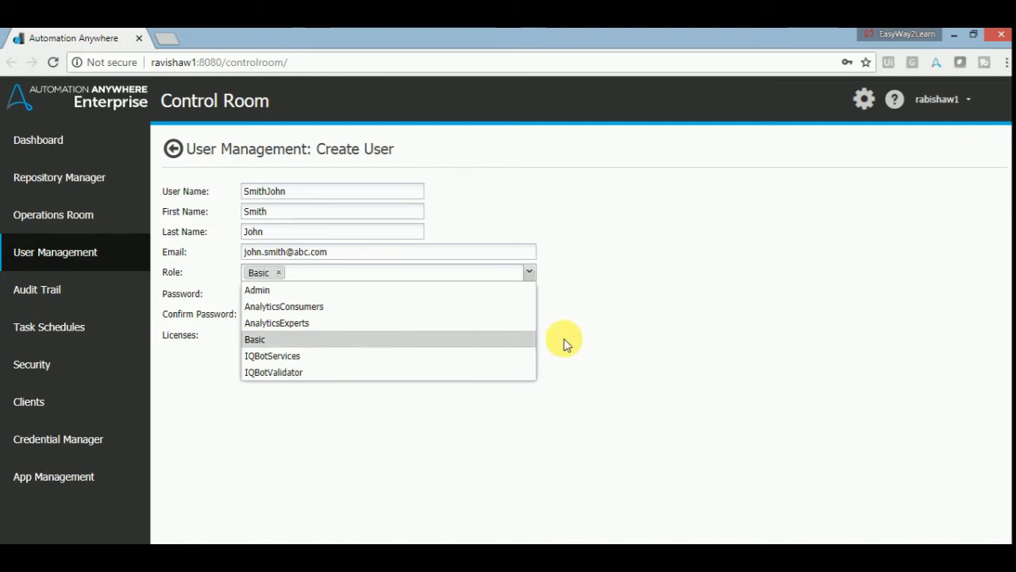
left_click(625, 342)
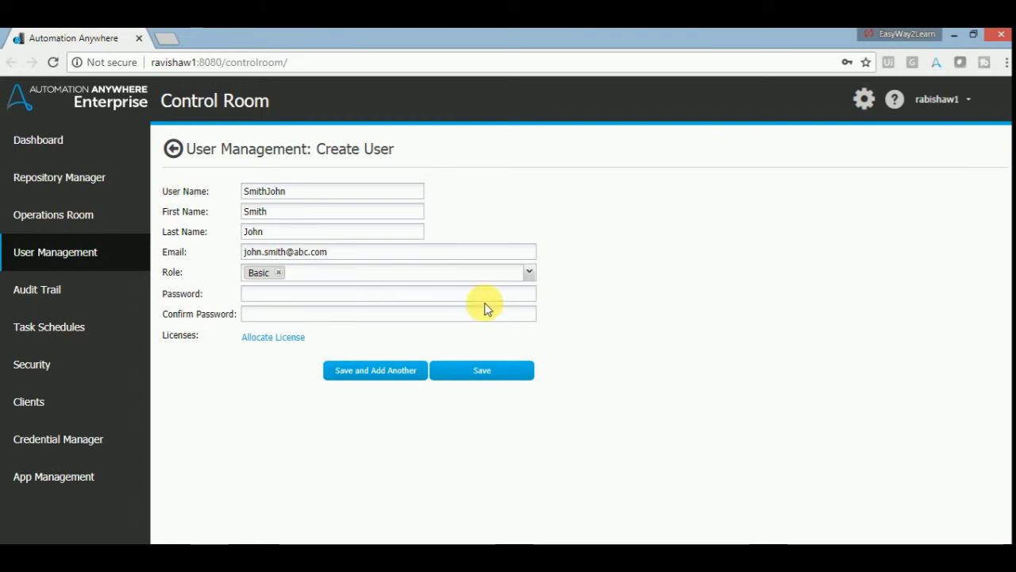
left_click(464, 295)
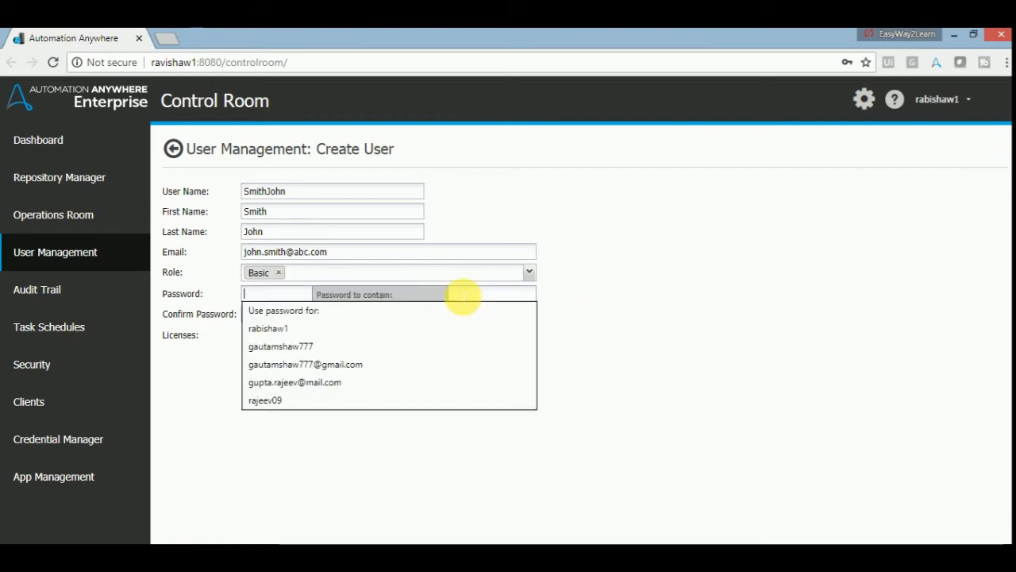
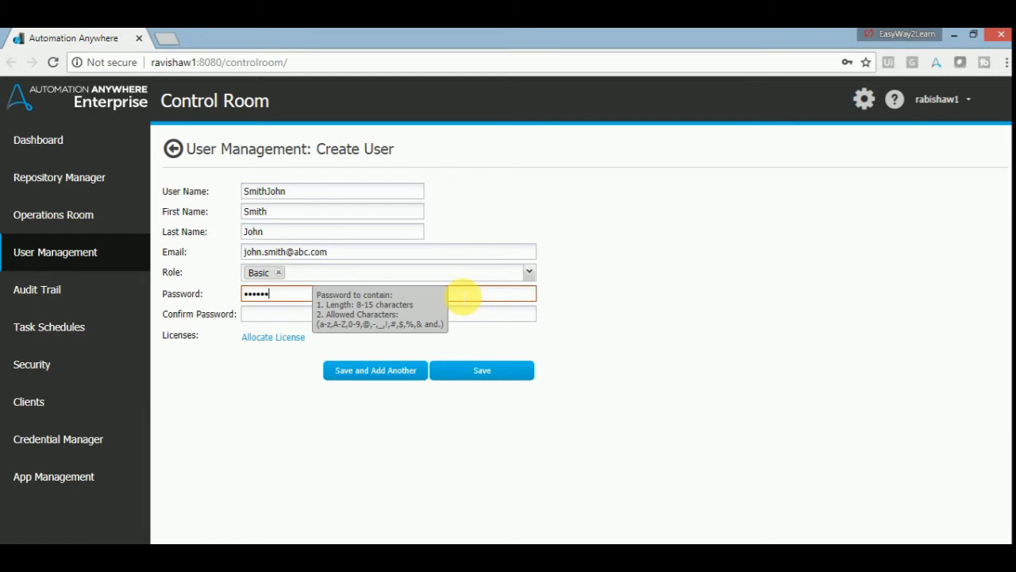
key("ctrl+a")
key("BackSpace")
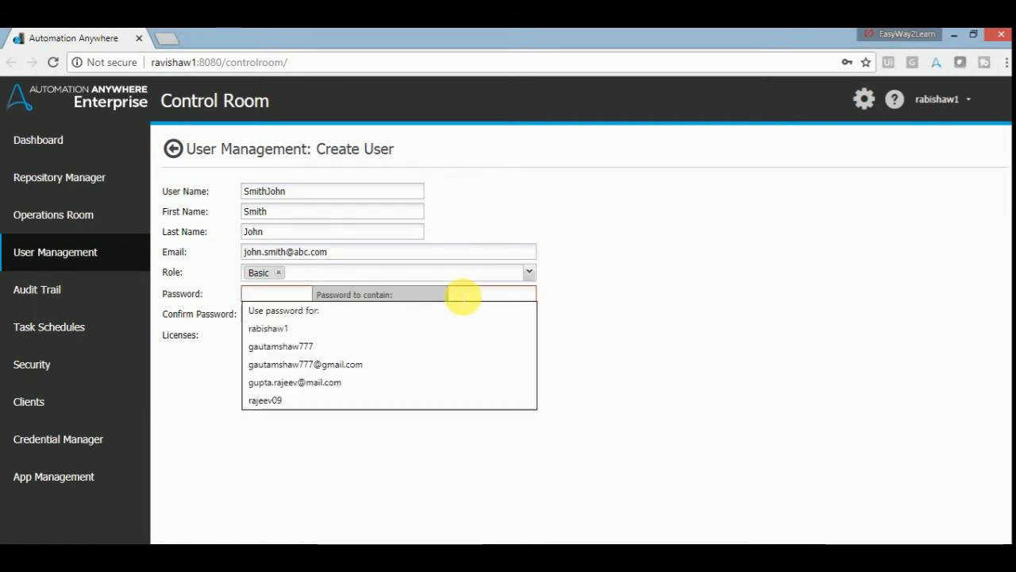
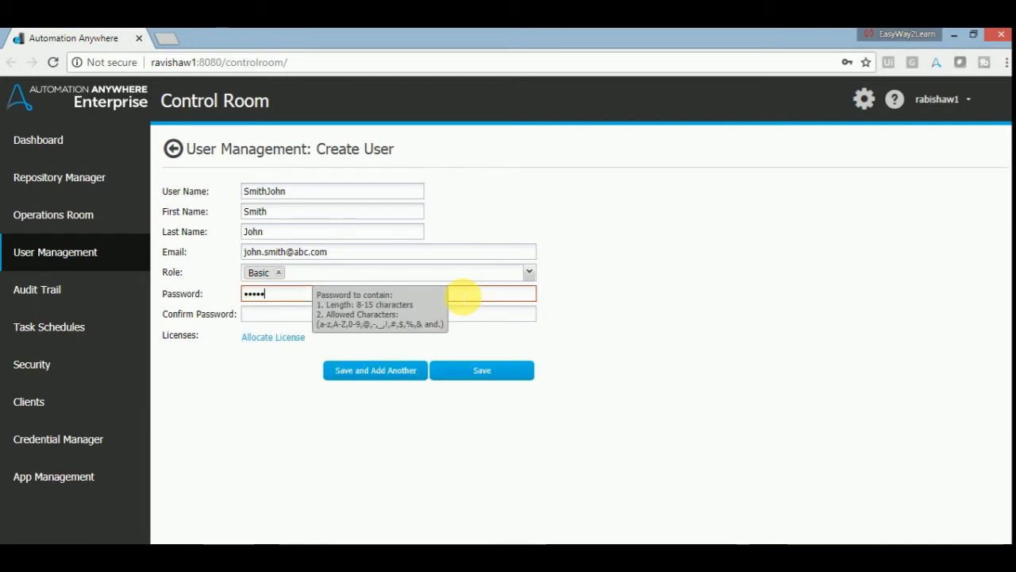
key("Tab")
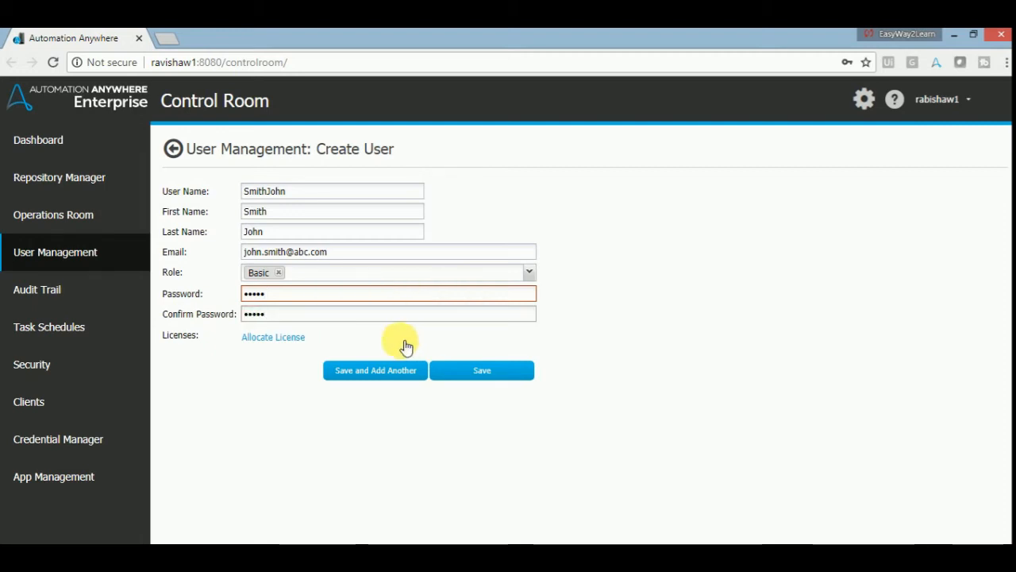
- Allocate the new user a Runtime licence with MetaBots enabled
left_click(276, 339)
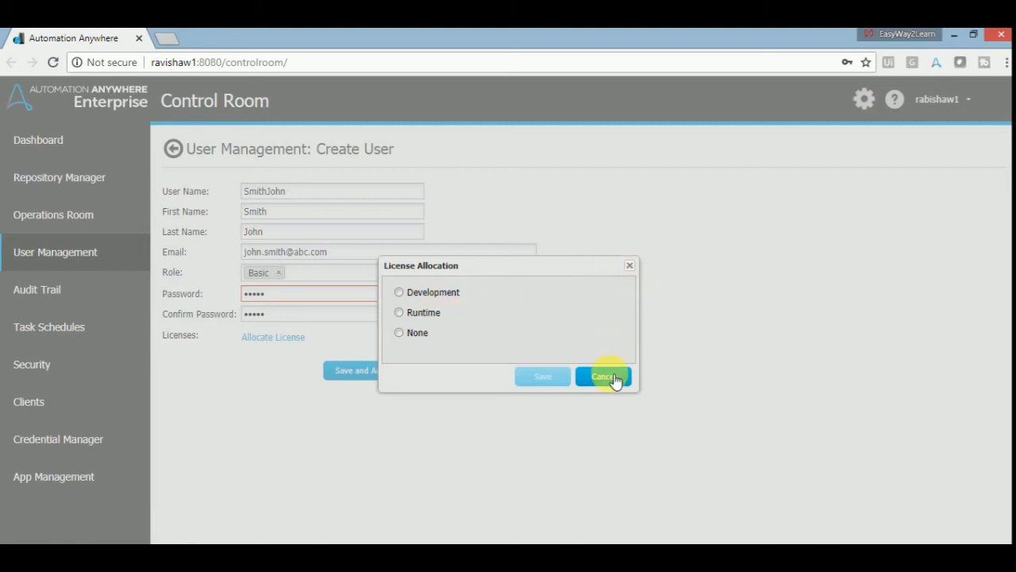
left_click(399, 313)
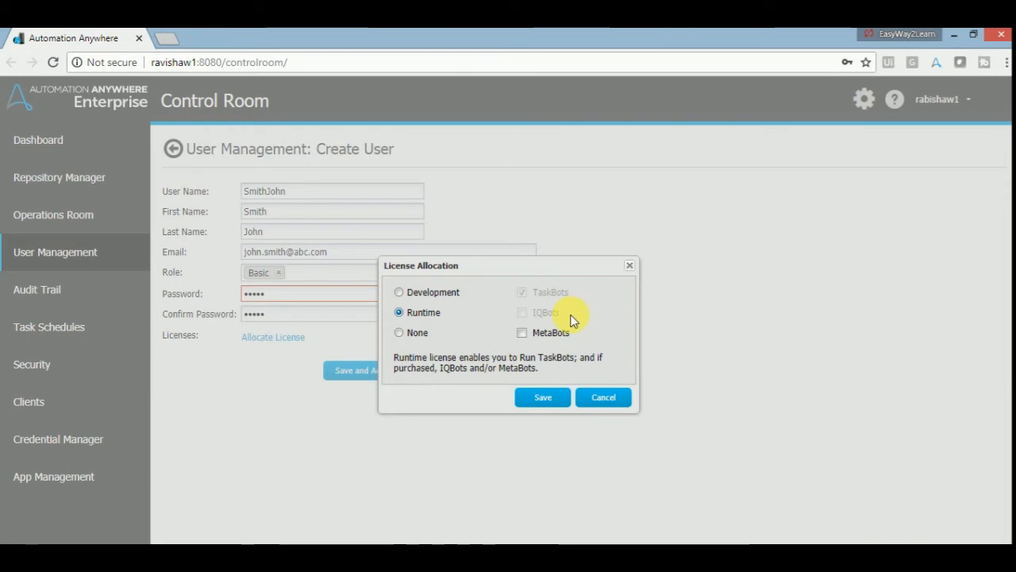
left_click(524, 333)
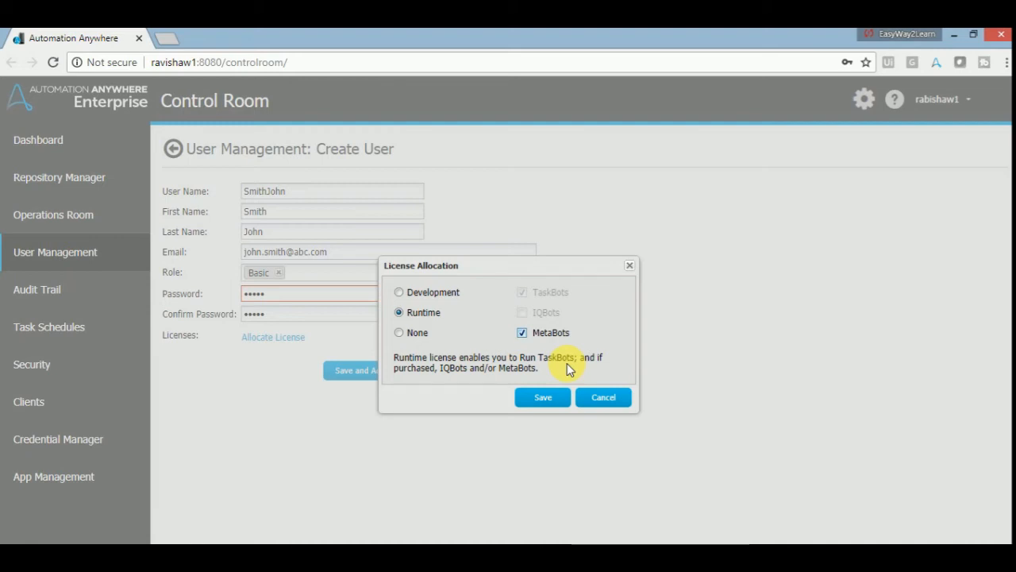
left_click(545, 397)
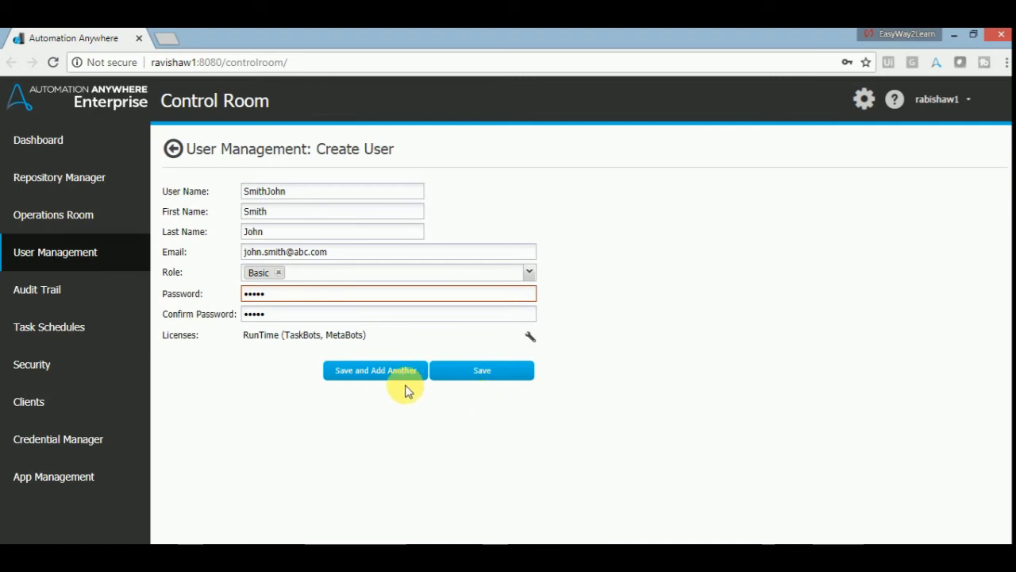
- After the 8-character minimum rejects the save, replace the password with a nine-character one
left_click(487, 378)
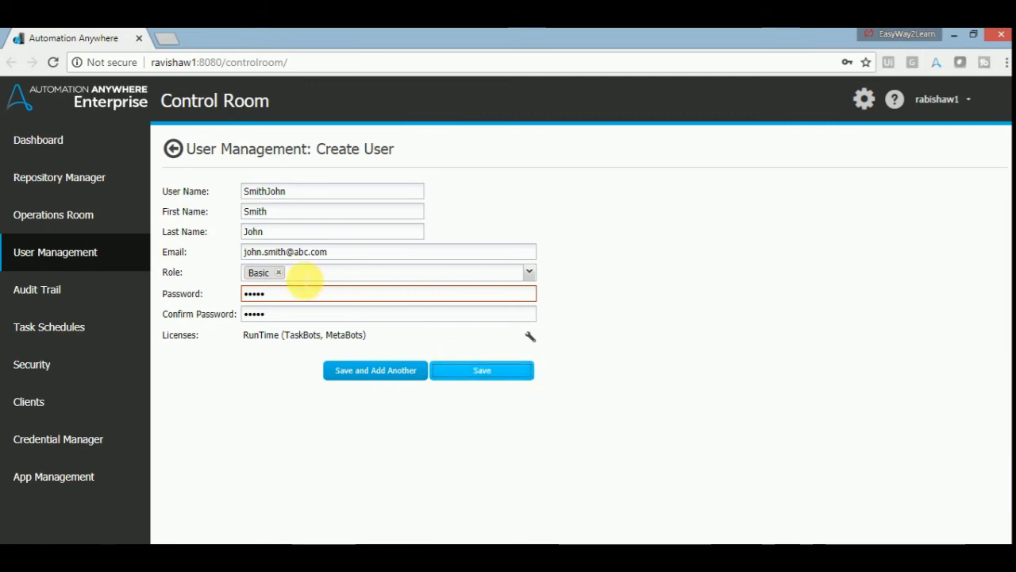
left_click(294, 293)
key("BackSpace")
key("BackSpace")
key("BackSpace")
key("BackSpace")
key("BackSpace")
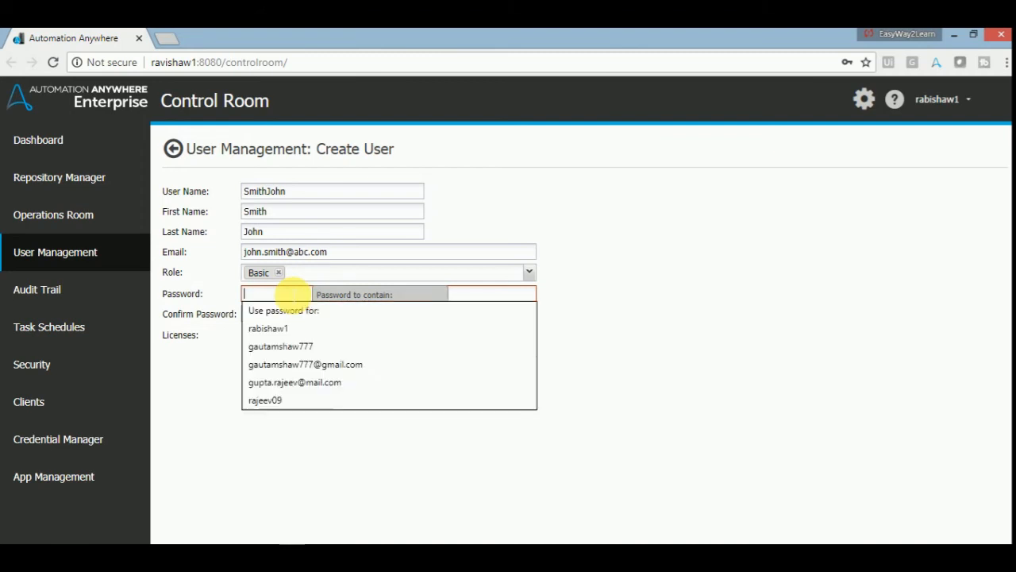
type("******")
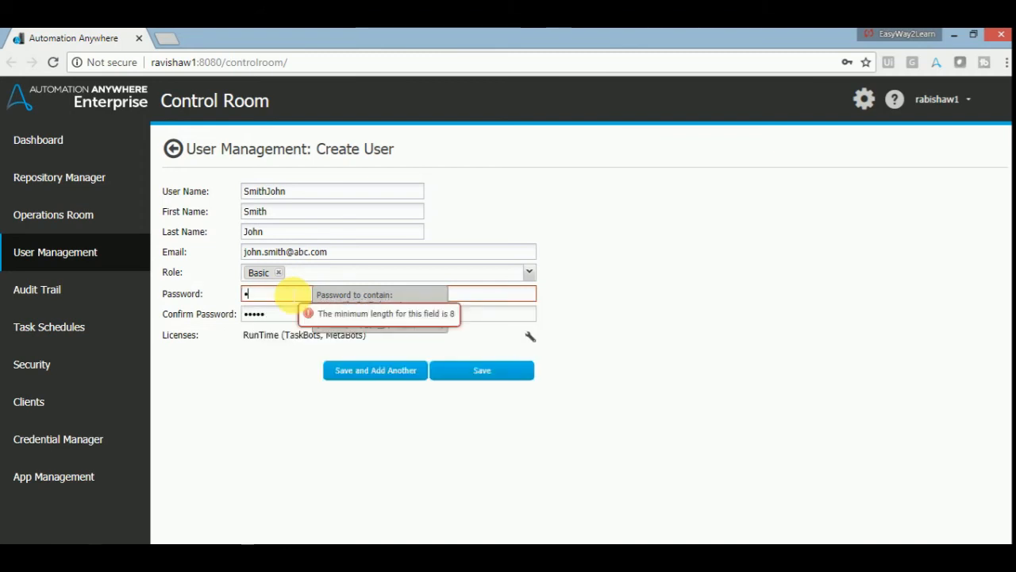
type("***")
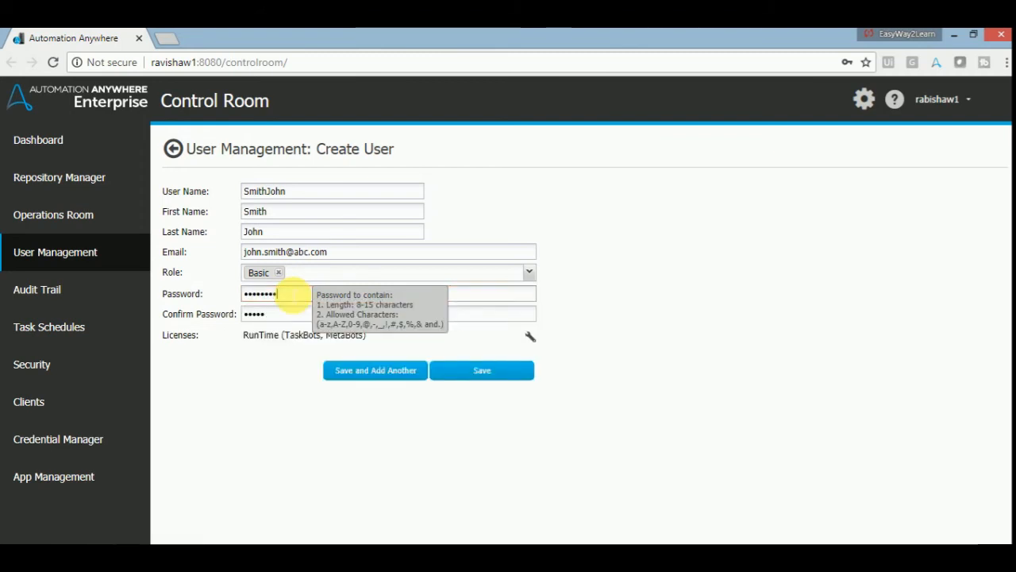
key("Tab")
type("*********")
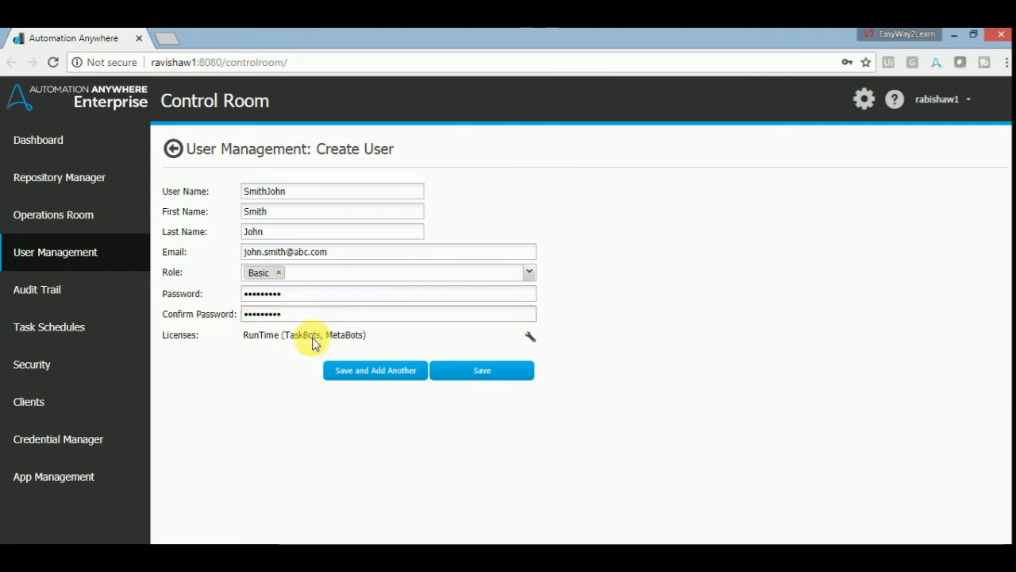
- Save the new user, dismiss the browser's password prompt, and check its Basic / RunTime row
left_click(473, 372)
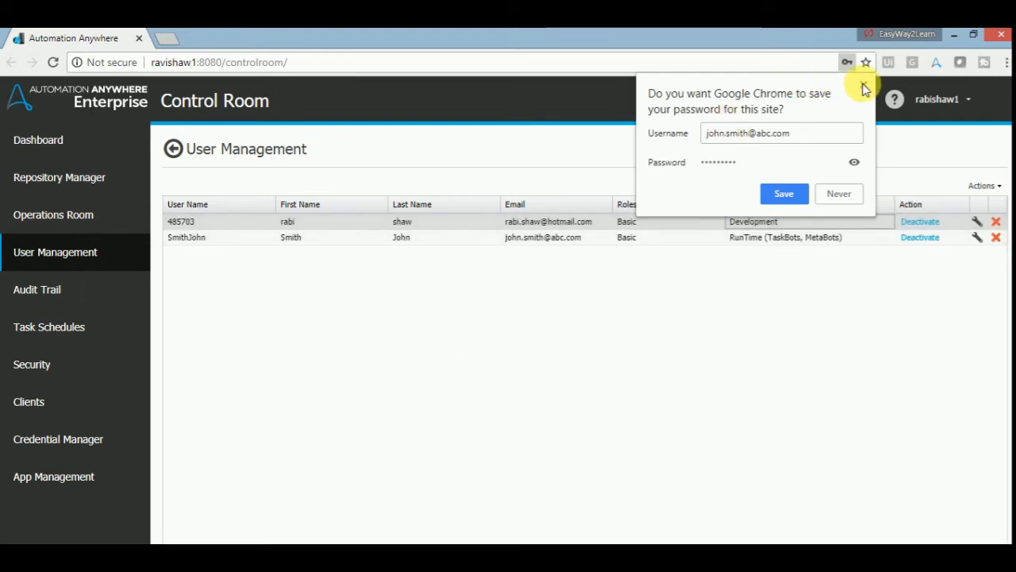
left_click(864, 84)
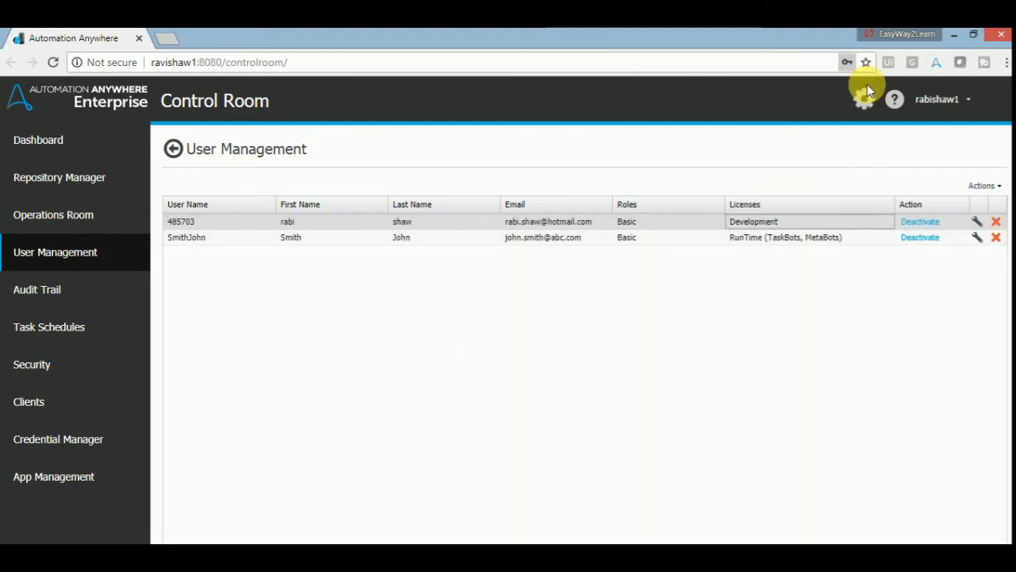
left_click(305, 239)
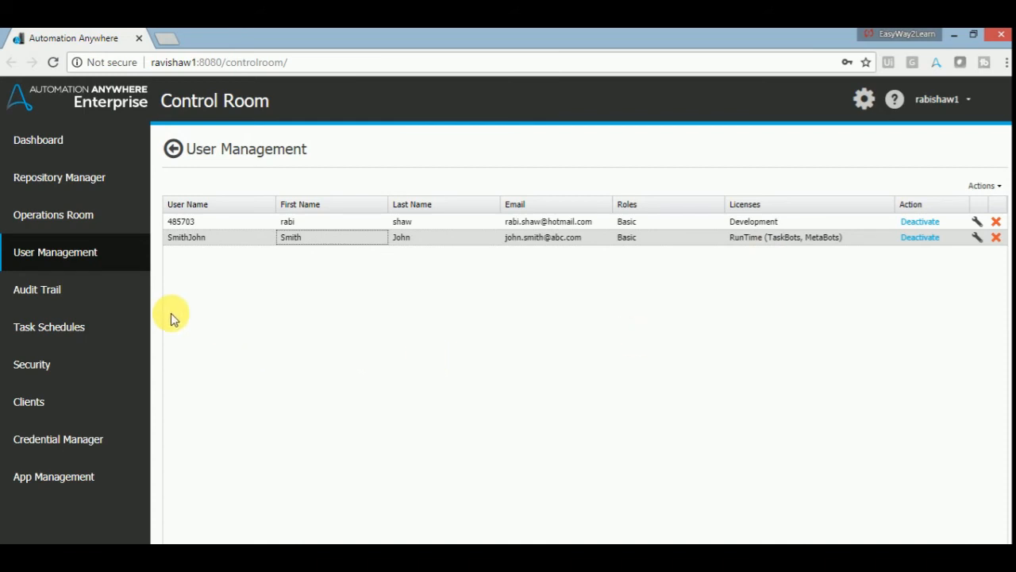
- Open the Audit Trail and select the top Add User entry
left_click(50, 287)
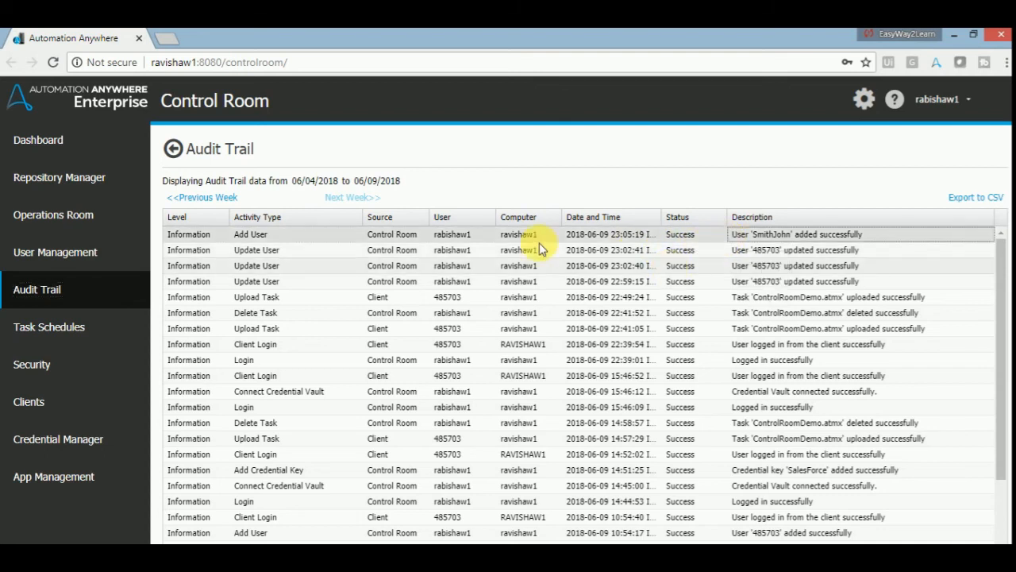
left_click(198, 239)
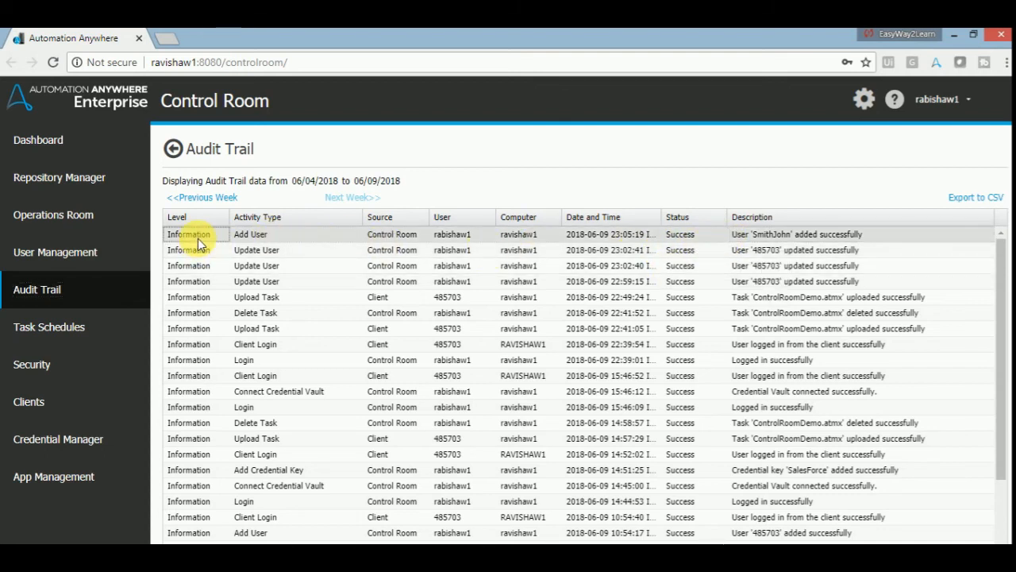
left_click(258, 237)
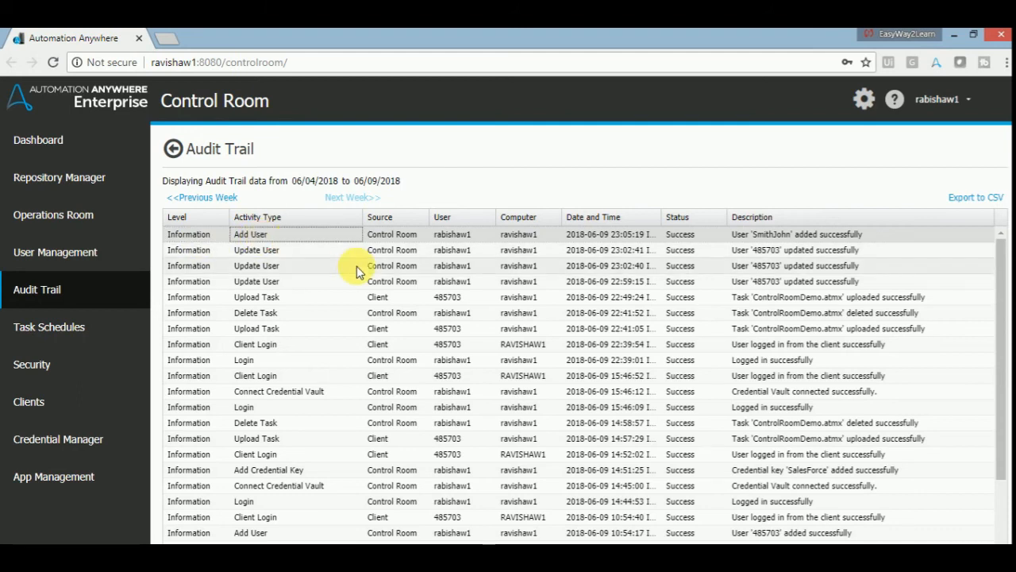
- Read the Add User entry's source, user, date and time, status and description
key("Tab")
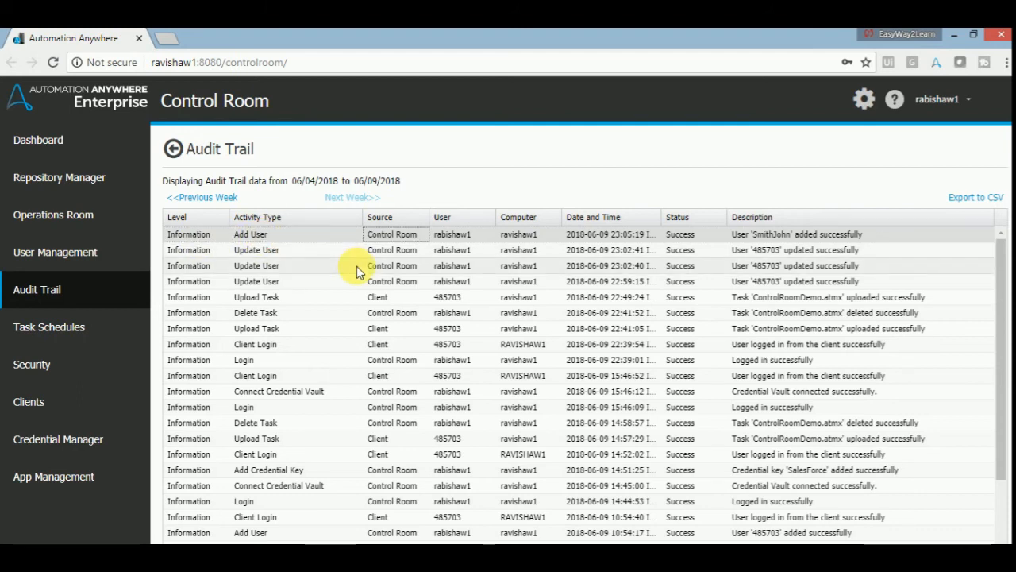
key("Tab")
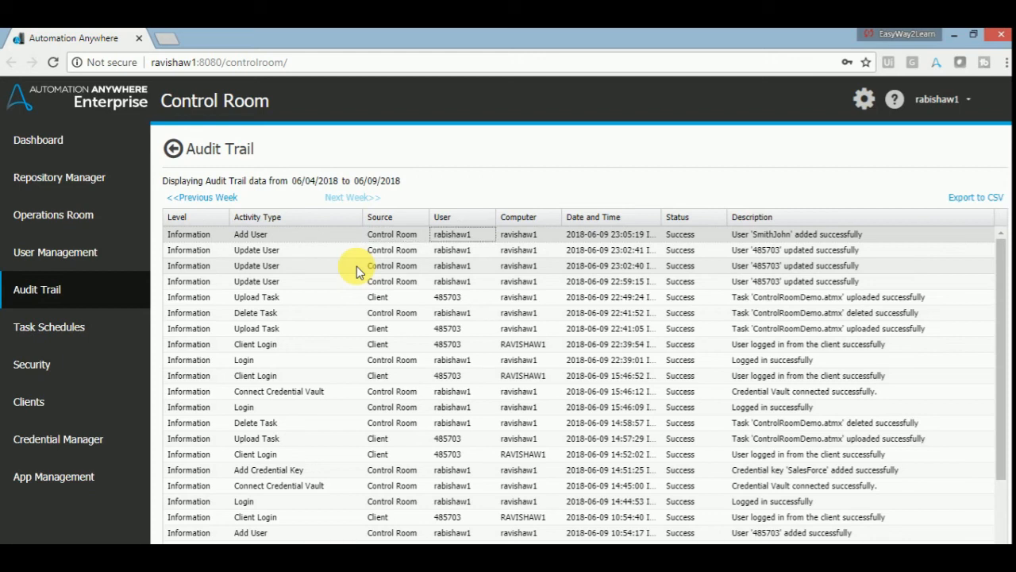
key("Tab")
key("Tab")
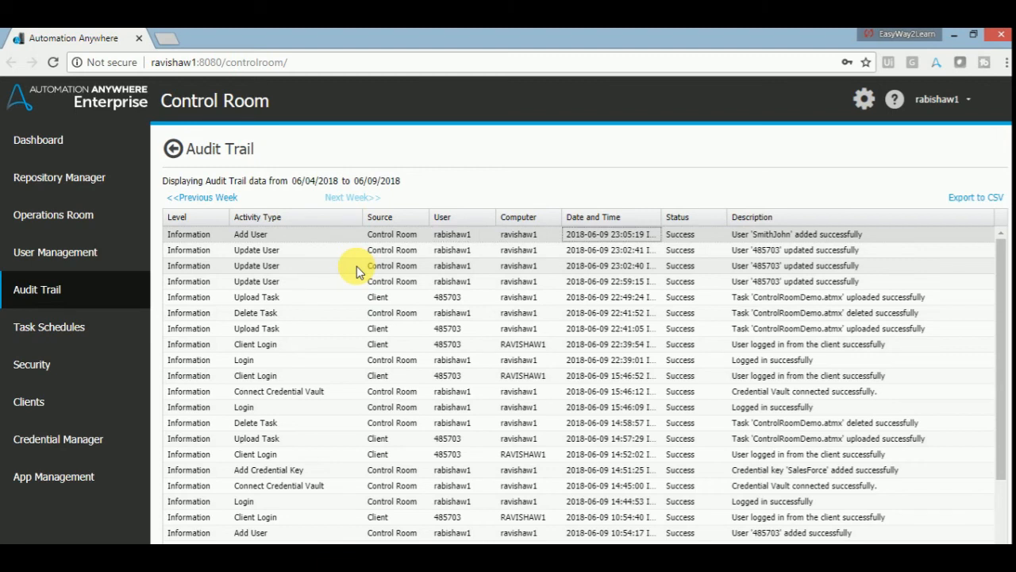
key("Tab")
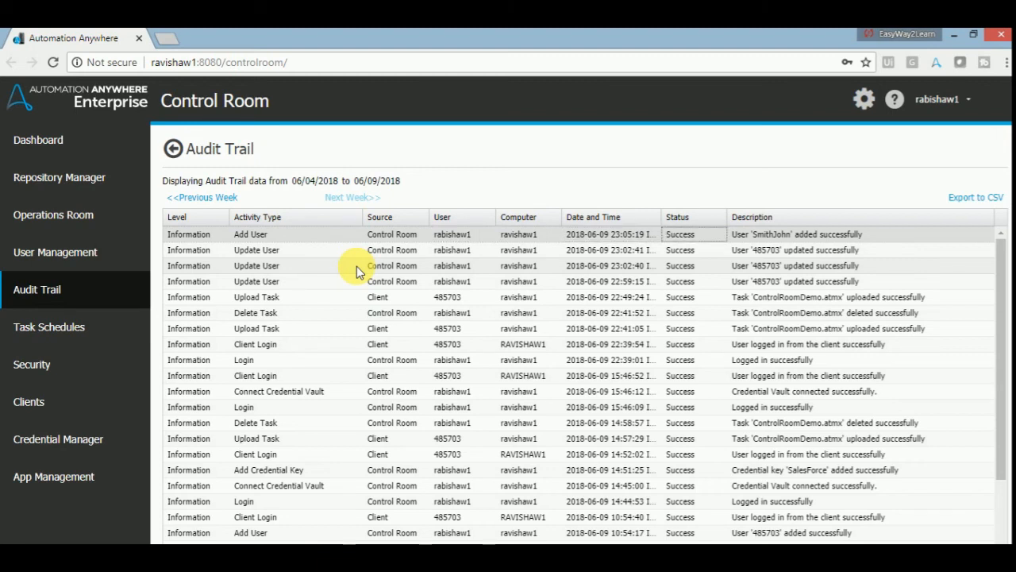
key("Tab")
key("Left")
key("Left")
key("Right")
key("Right")
key("Left")
key("Right")
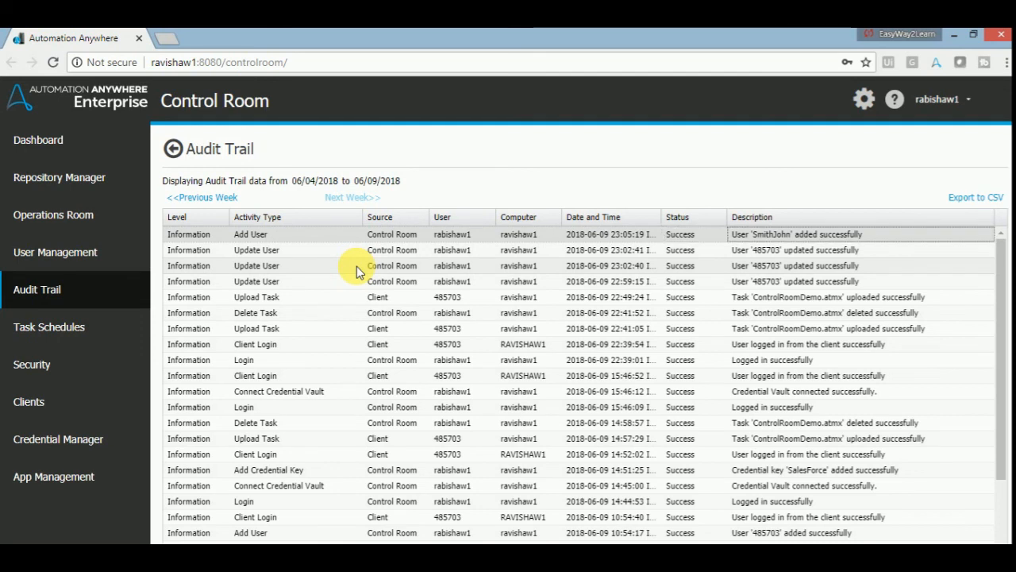
key("Down")
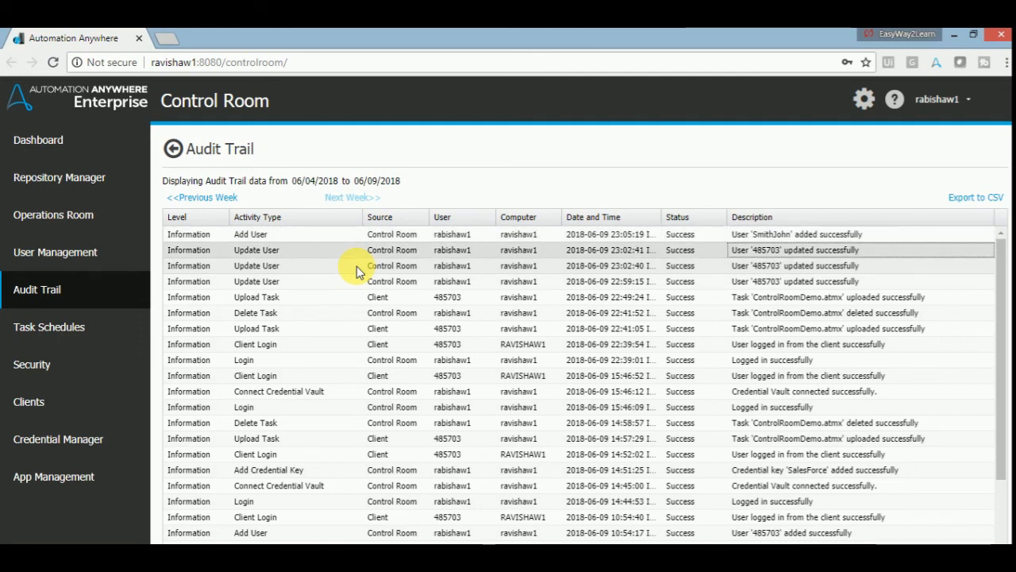
key("Up")
key("Left")
key("Right")
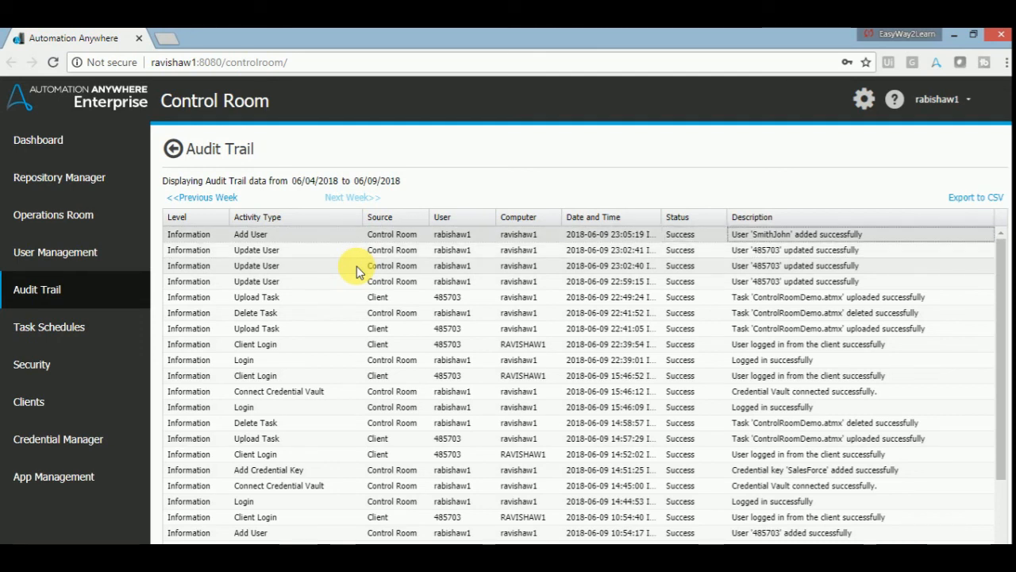
key("Left")
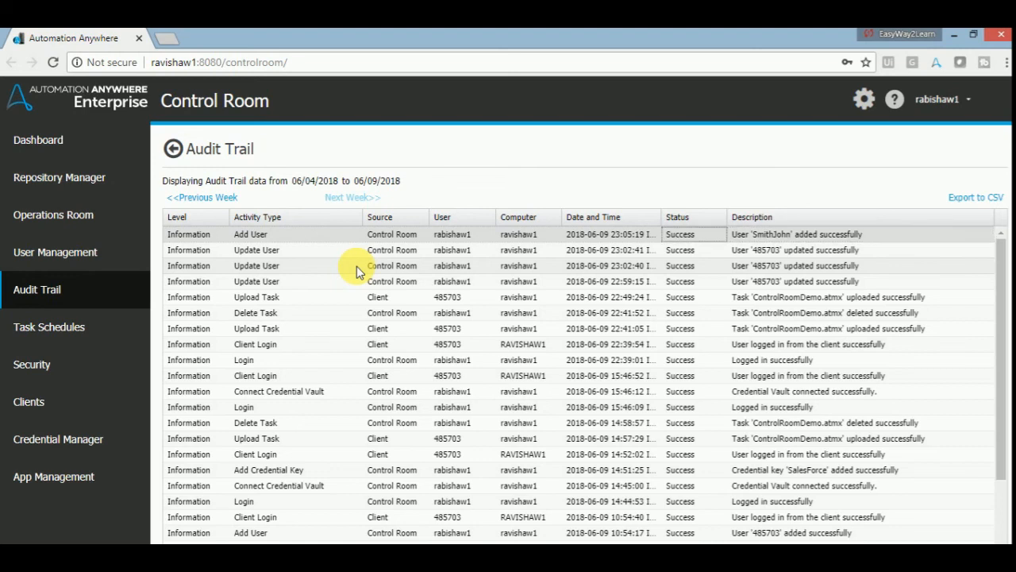
key("Right")
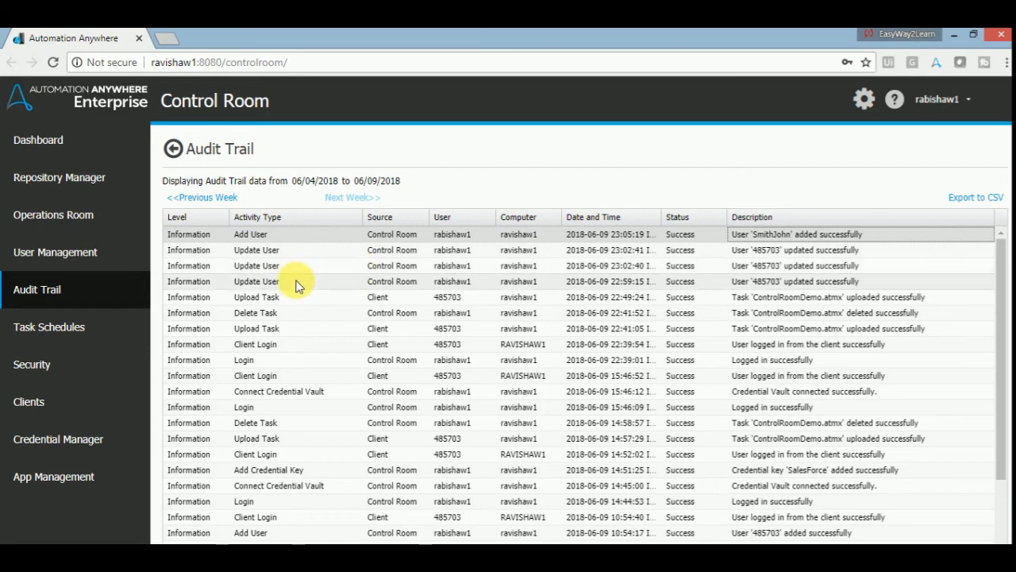
- Check the empty Task Schedules page, then go to Repository Manager via Create Schedule
left_click(81, 334)
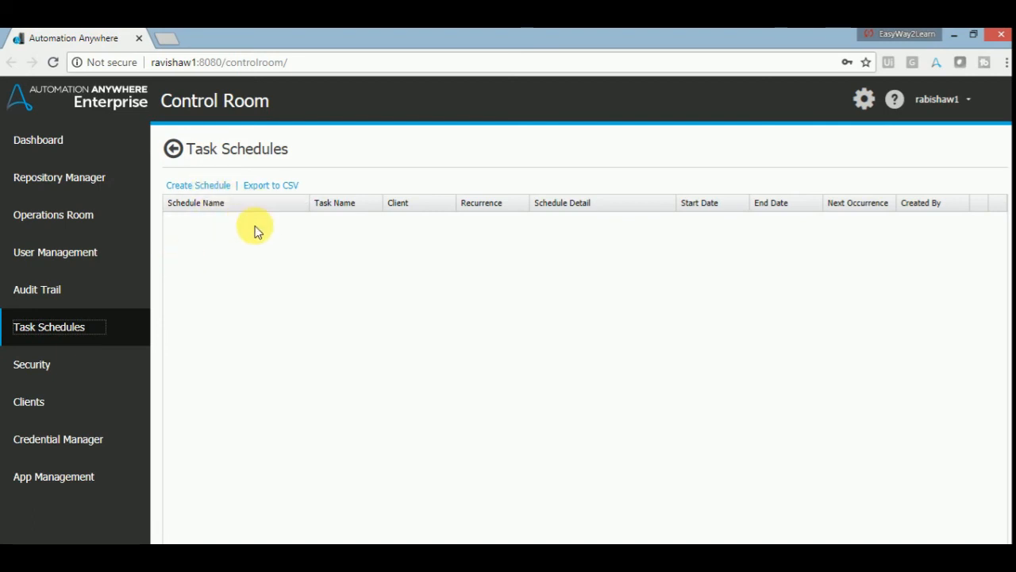
left_click(222, 193)
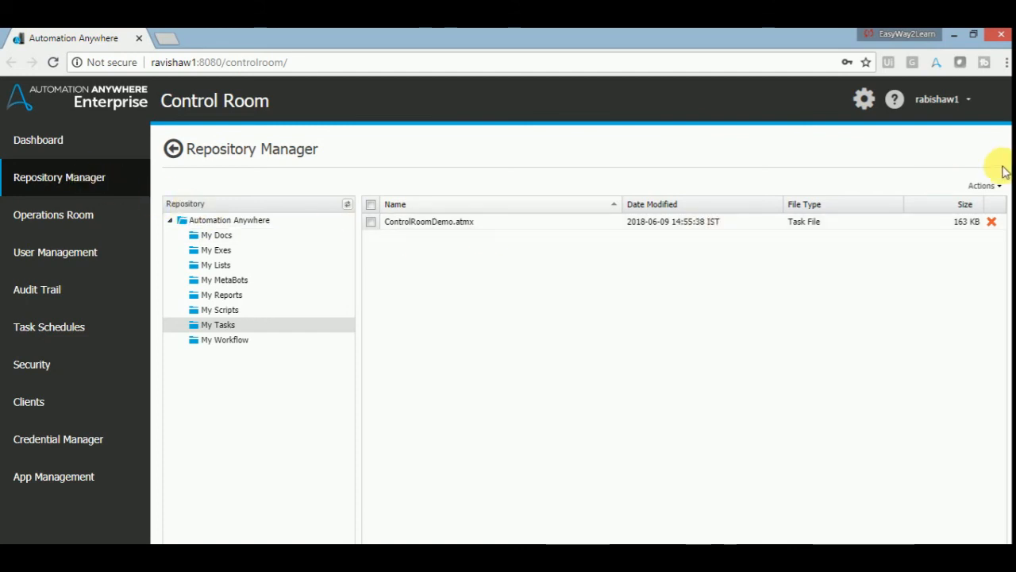
- Open the schedule form for the ControlRoomDemo.atmx task
left_click(983, 185)
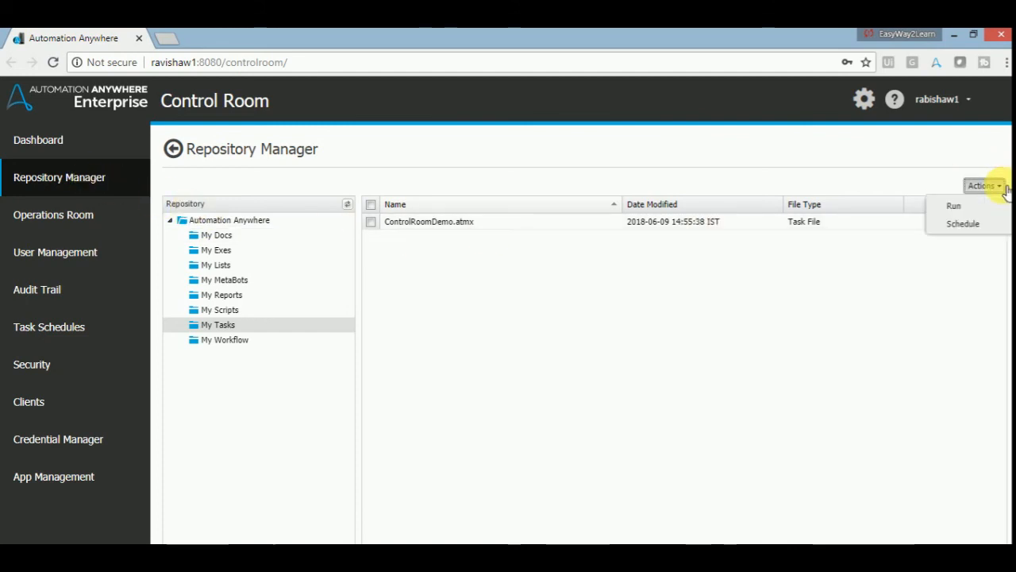
left_click(771, 316)
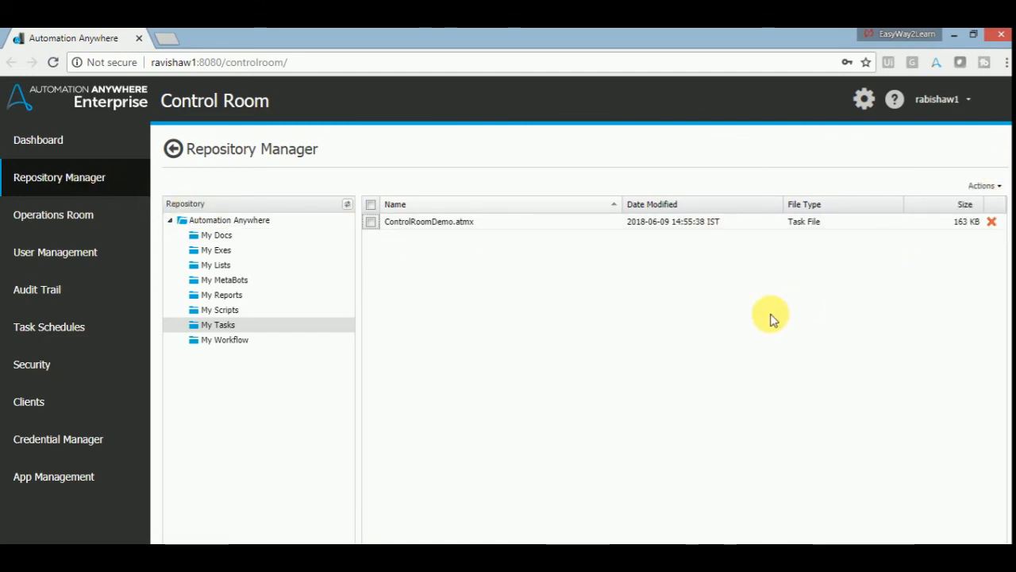
left_click(371, 223)
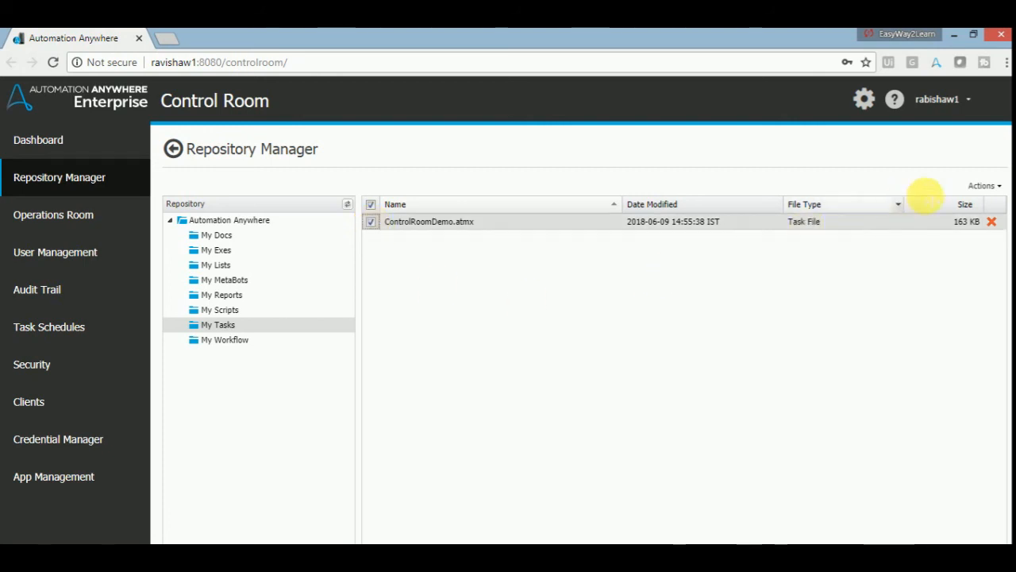
left_click(991, 186)
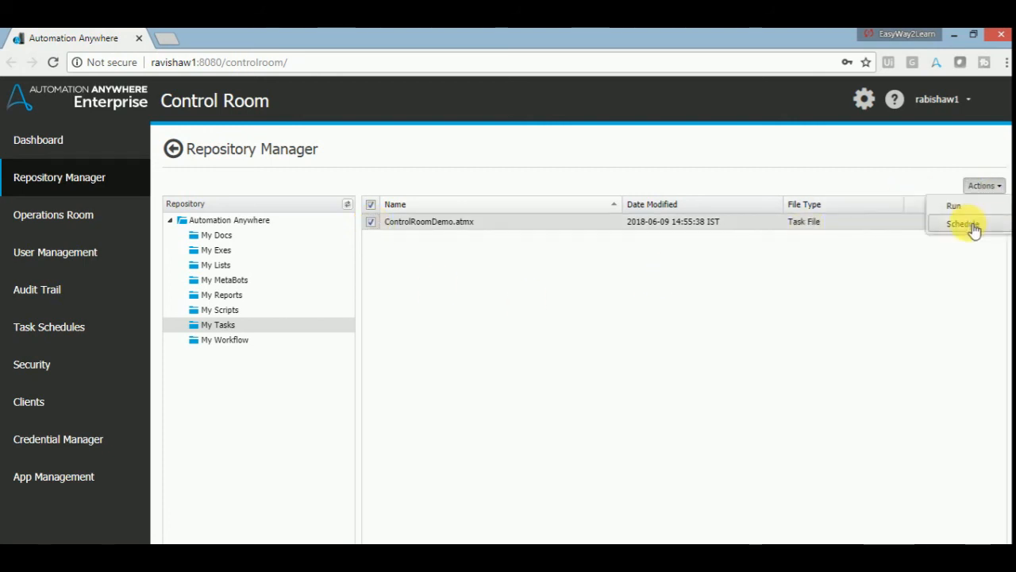
left_click(971, 226)
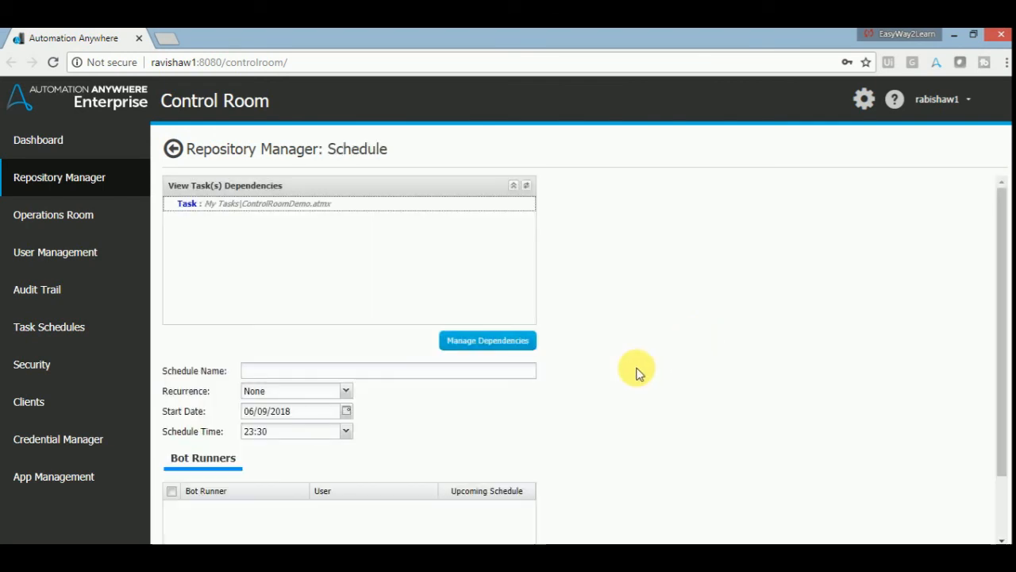
- Review the recurrence (None) and start date (06/09/2018) without changing them
left_click(313, 376)
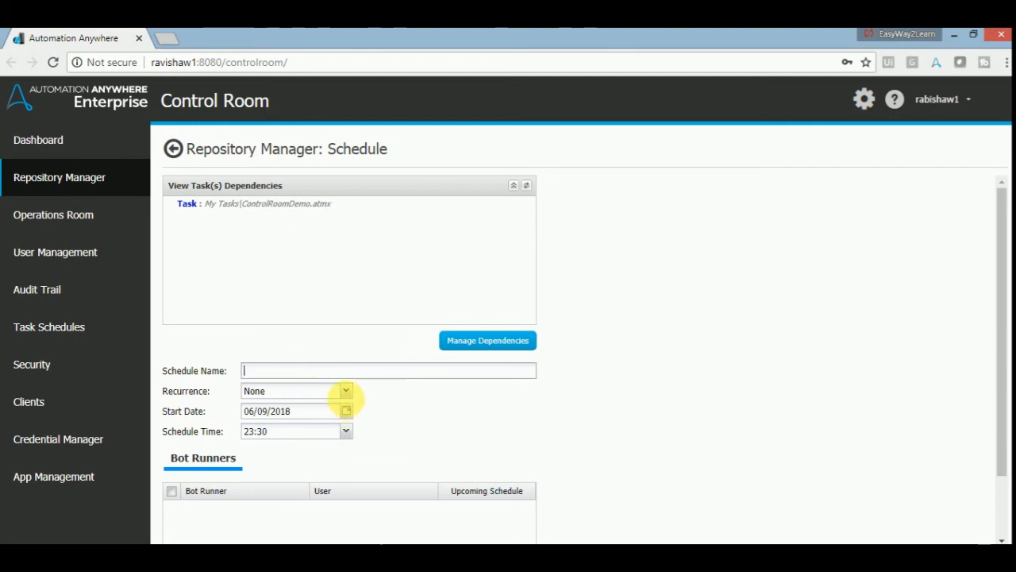
left_click(350, 392)
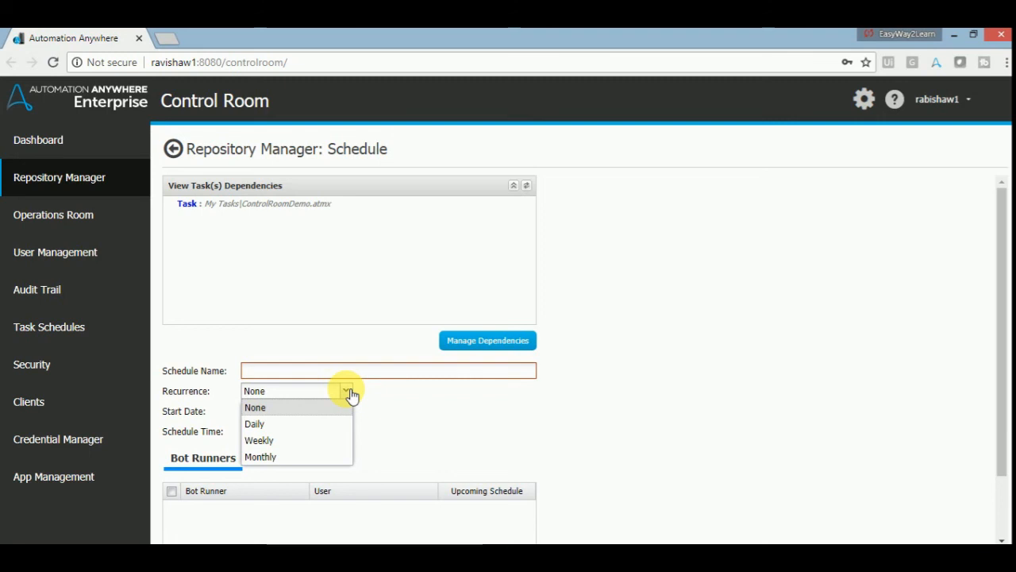
left_click(454, 422)
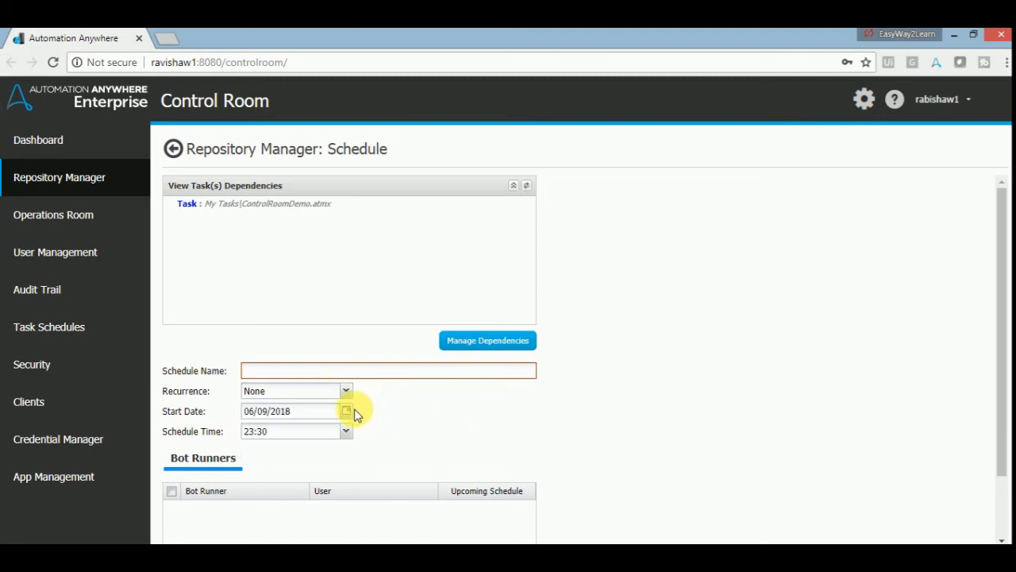
left_click(348, 412)
left_click(487, 446)
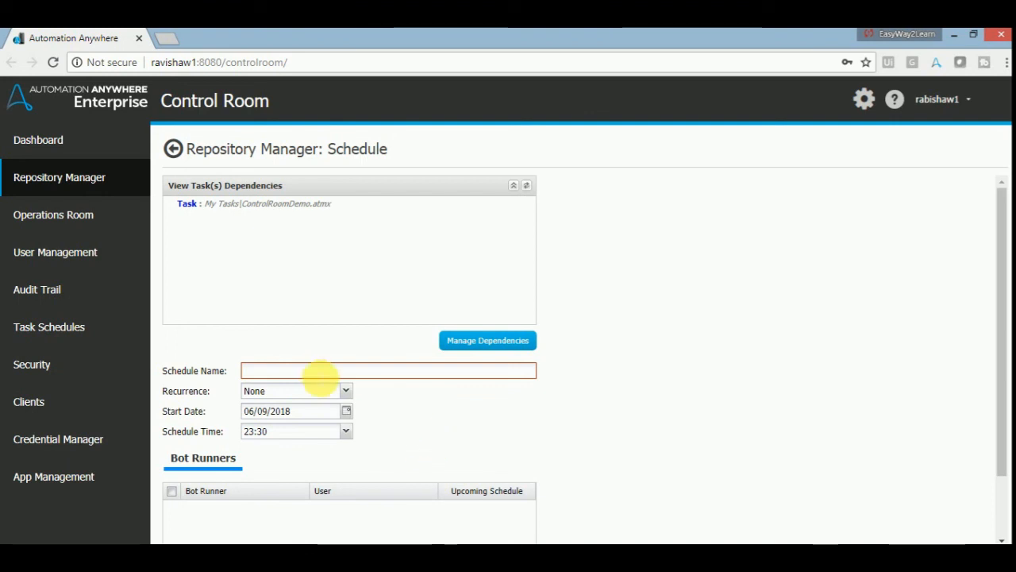
- Leave the repository schedule form and return to the empty Task Schedules list
left_click(79, 329)
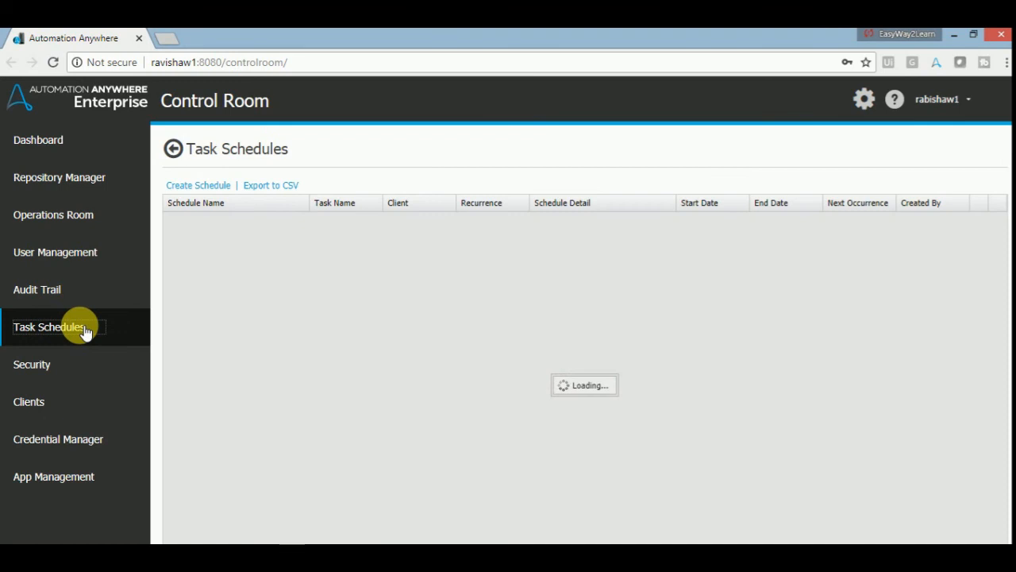